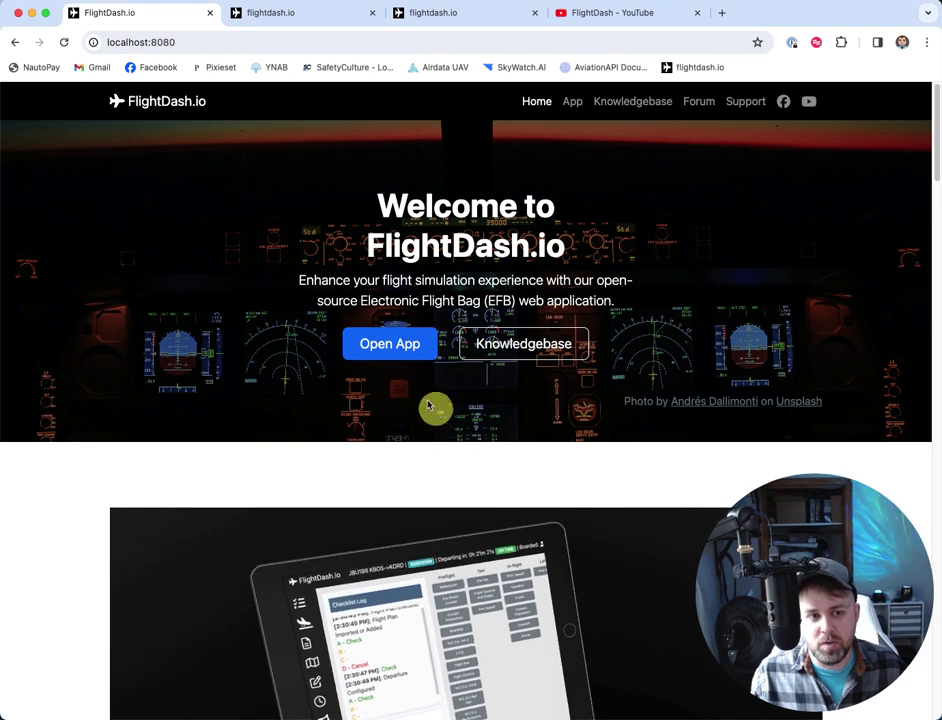
- Launch the FlightDash.io web app in a new tab and agree to its terms of use
click(401, 343)
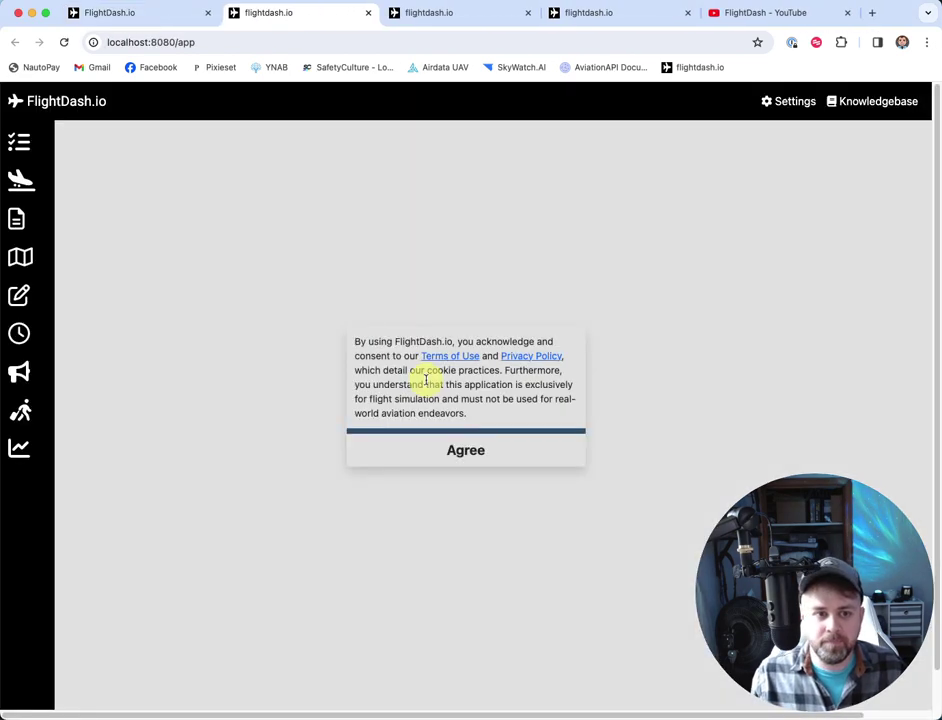
click(462, 452)
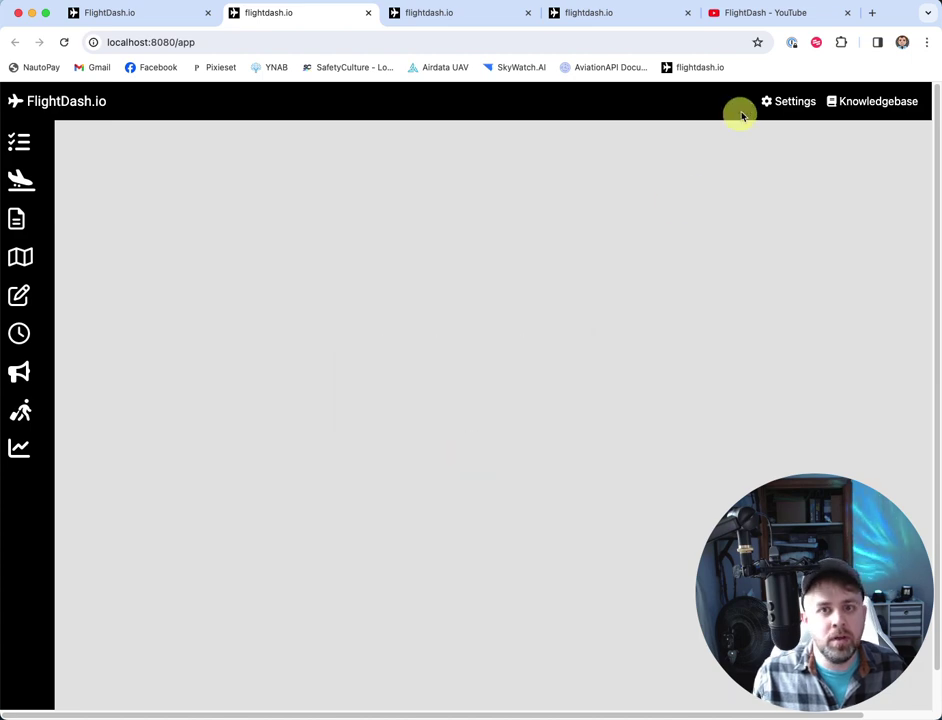
- Open Settings and keep aviationweather_gov selected as the METAR source
click(783, 104)
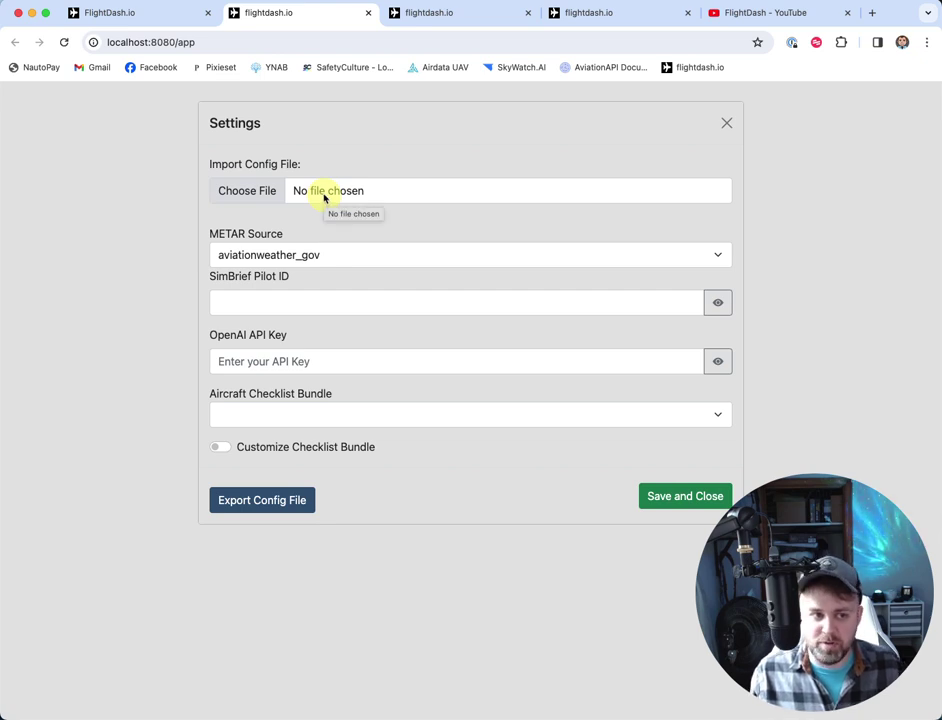
click(332, 256)
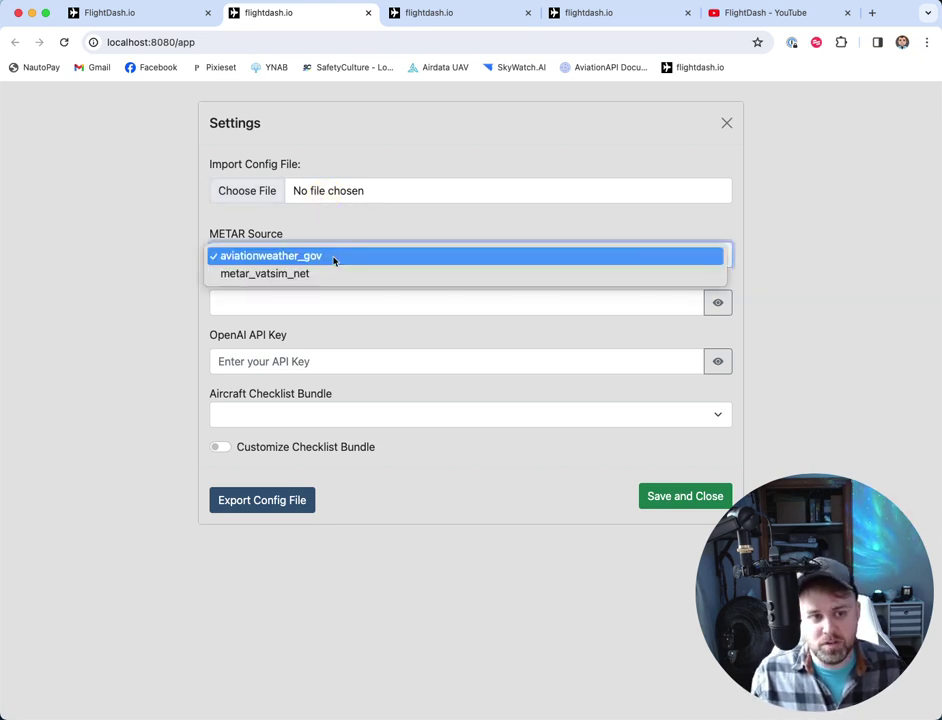
click(270, 257)
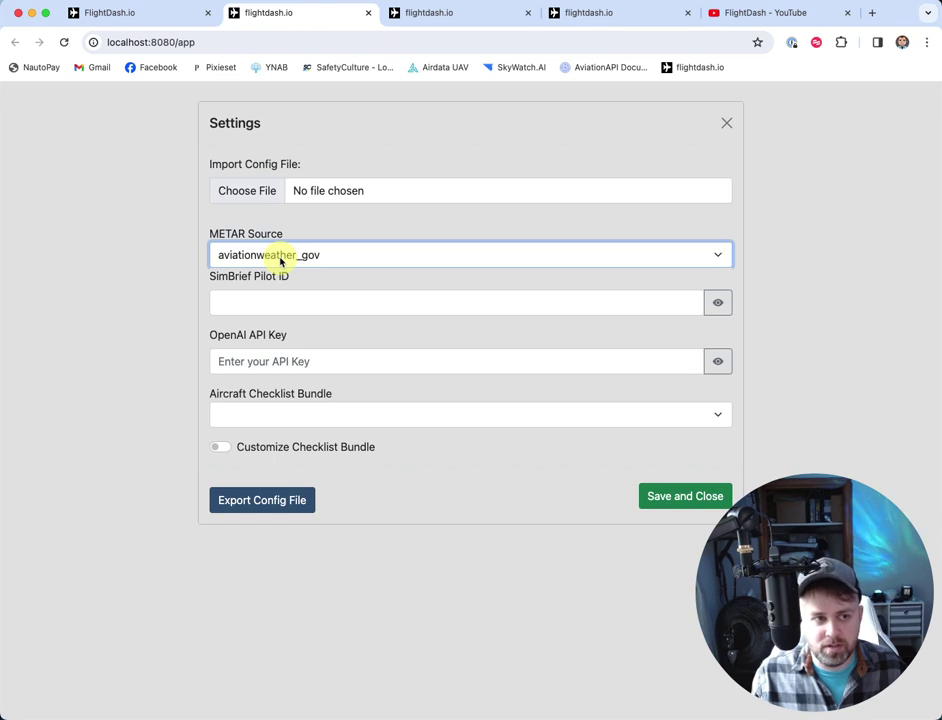
click(301, 303)
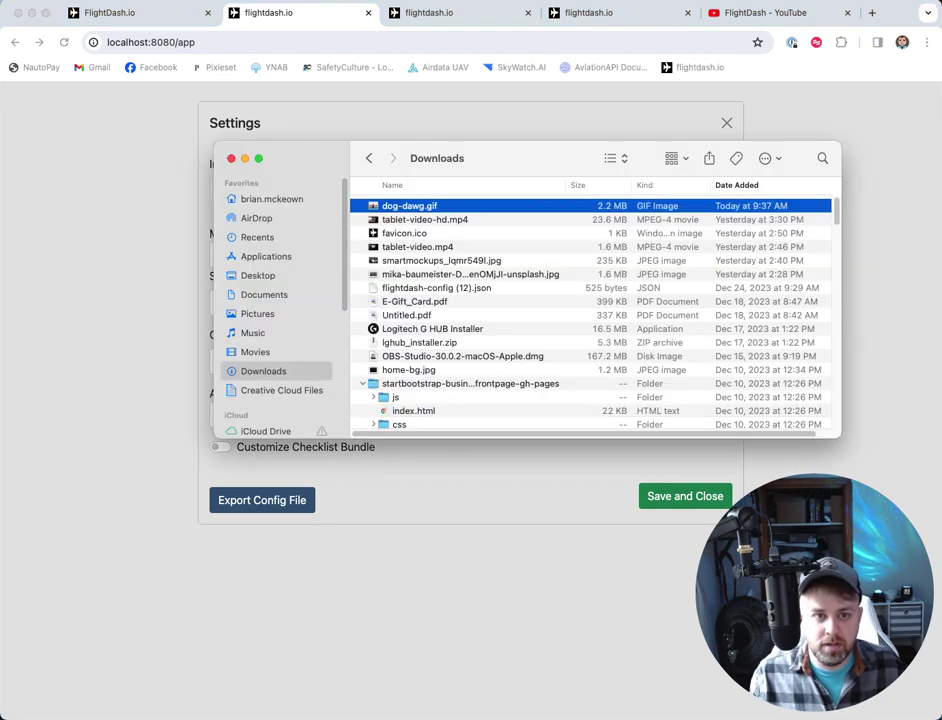
key(Escape)
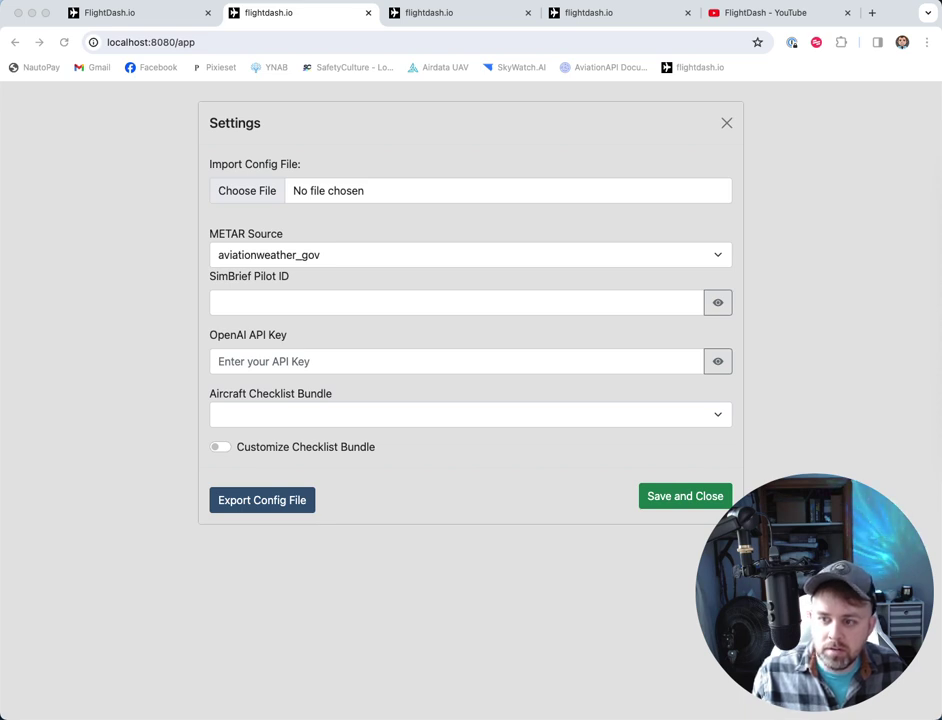
key(super+Tab)
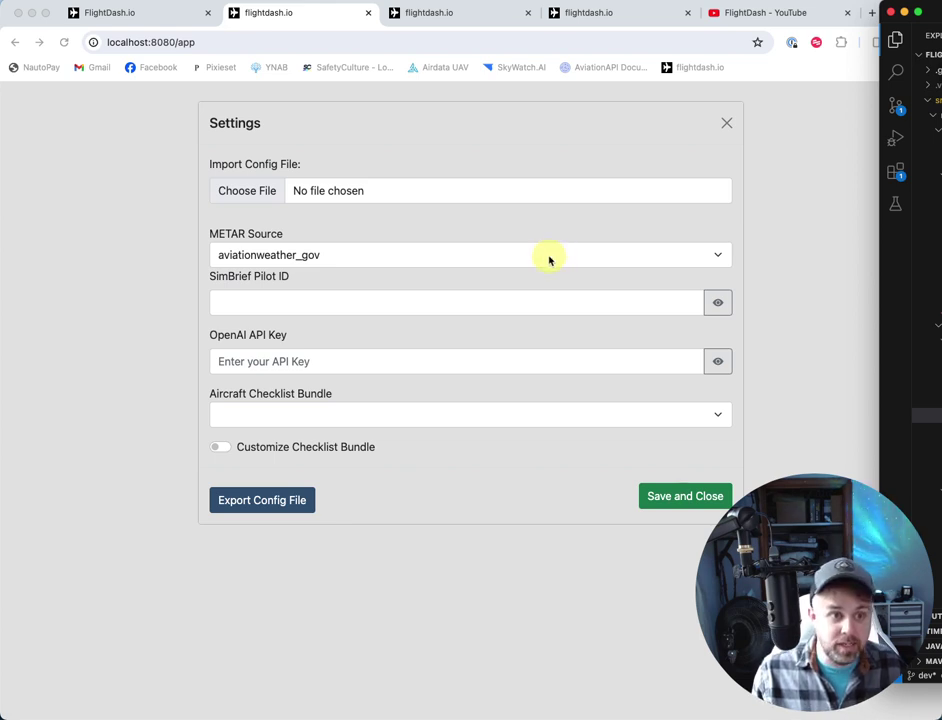
- Paste the saved SimBrief Pilot ID into the Settings field
click(385, 300)
click(374, 301)
key(super+v)
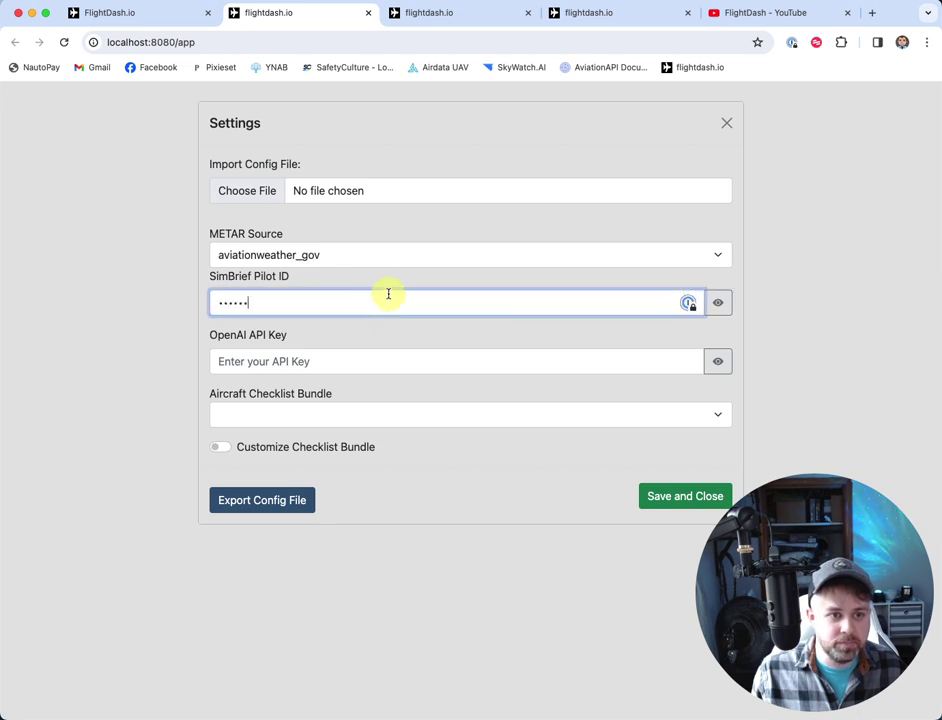
click(471, 343)
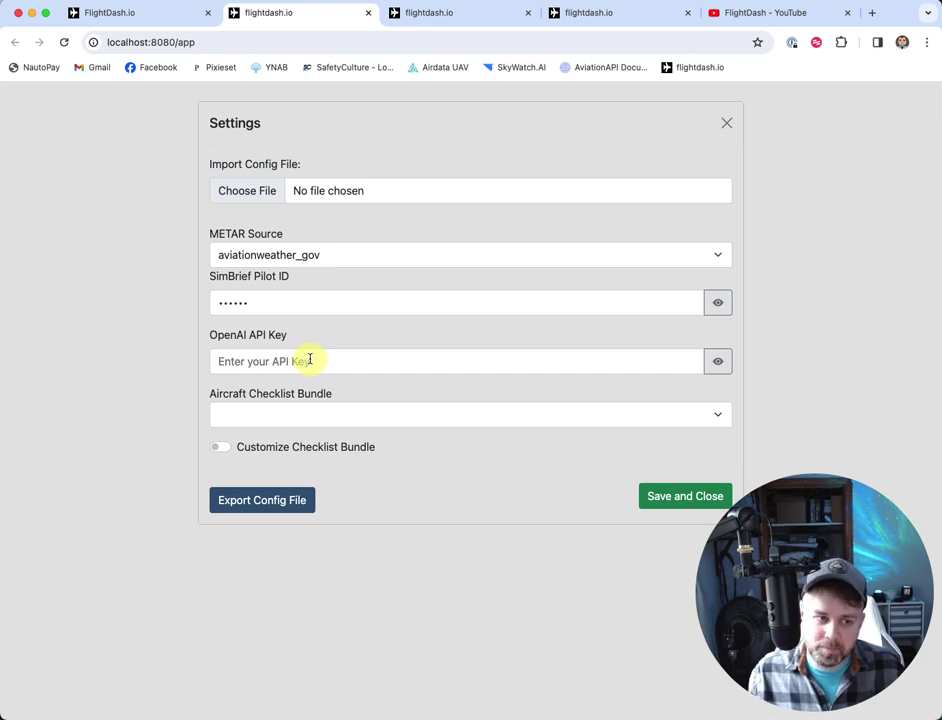
click(404, 411)
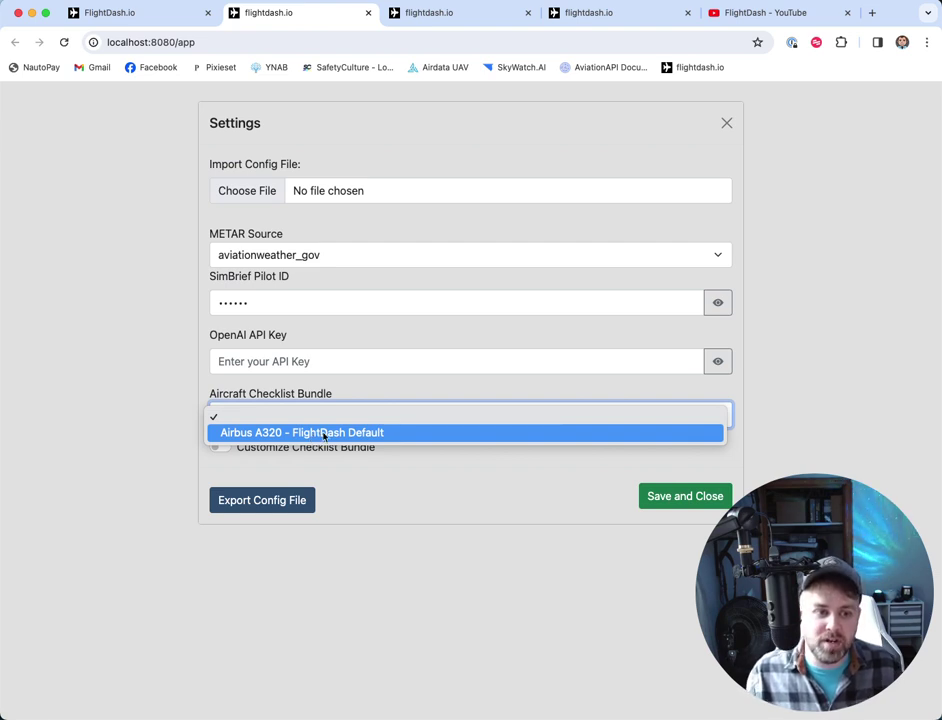
click(212, 413)
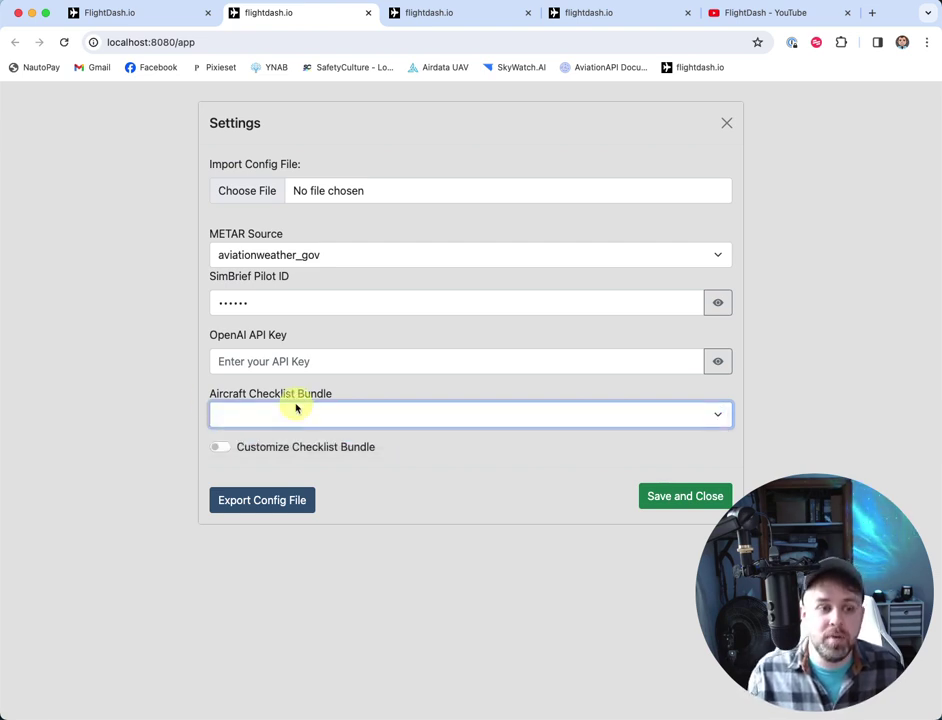
- Enable Customize Checklist Bundle and name the bundle 'Cessna 172 Checklist'
click(217, 447)
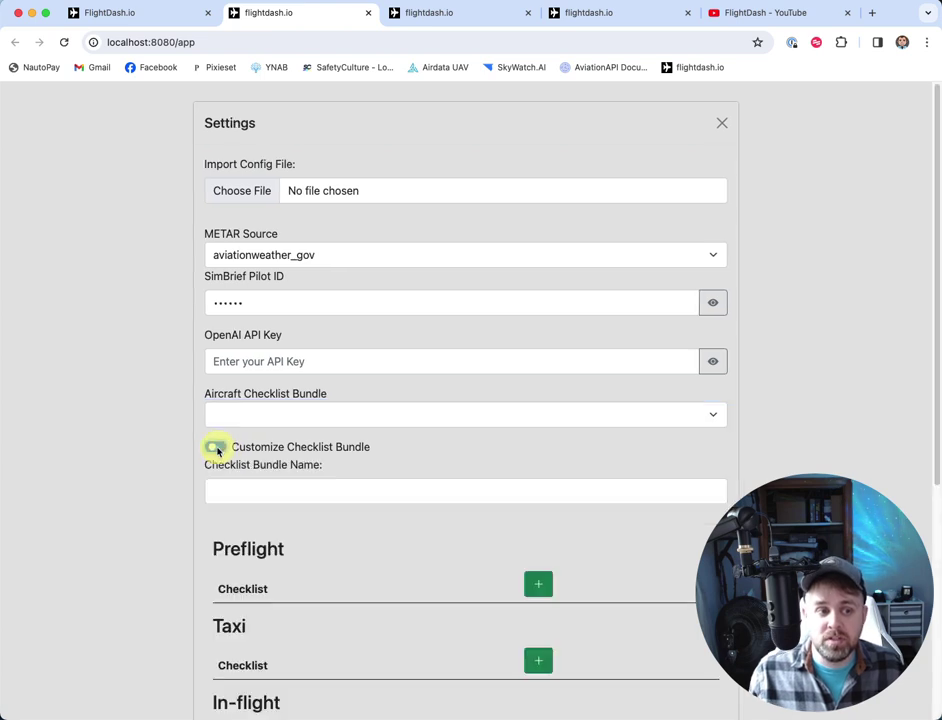
scroll(418, 450, down, 5)
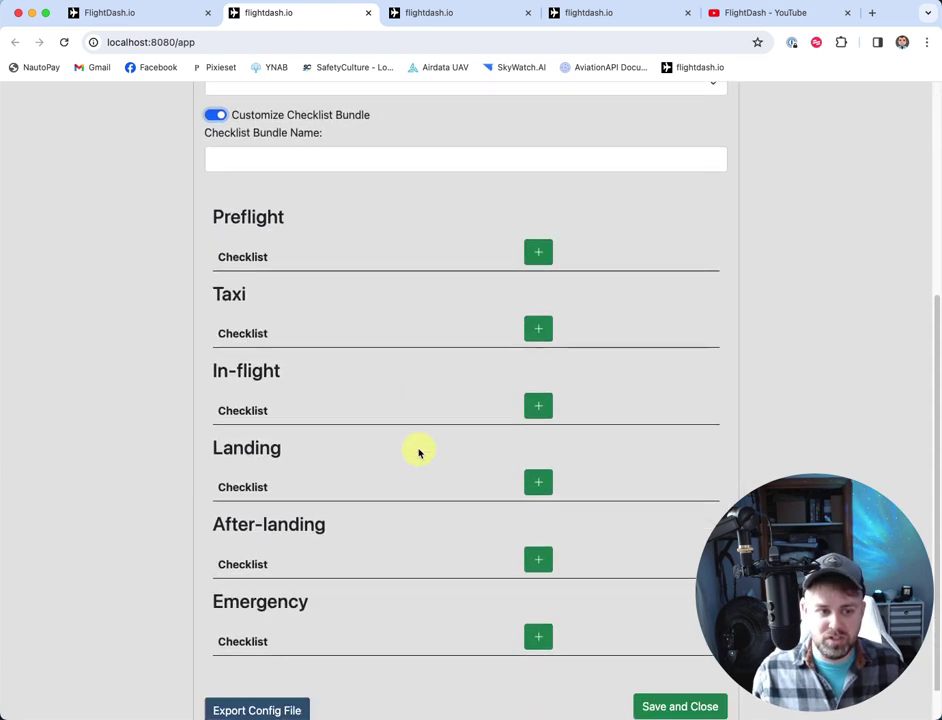
scroll(418, 452, up, 2)
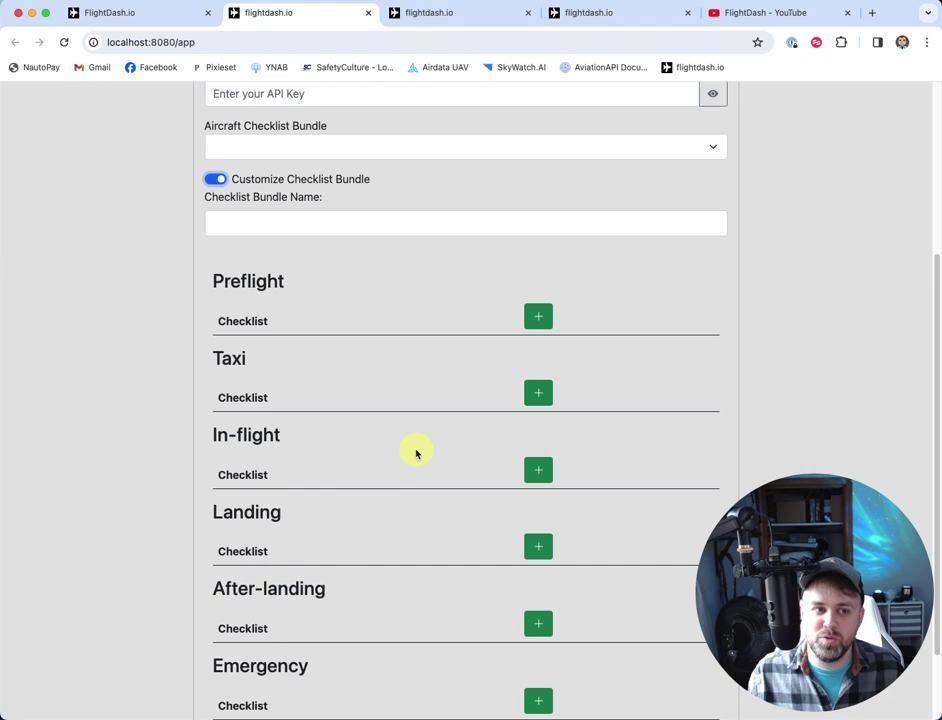
scroll(414, 452, up, 4)
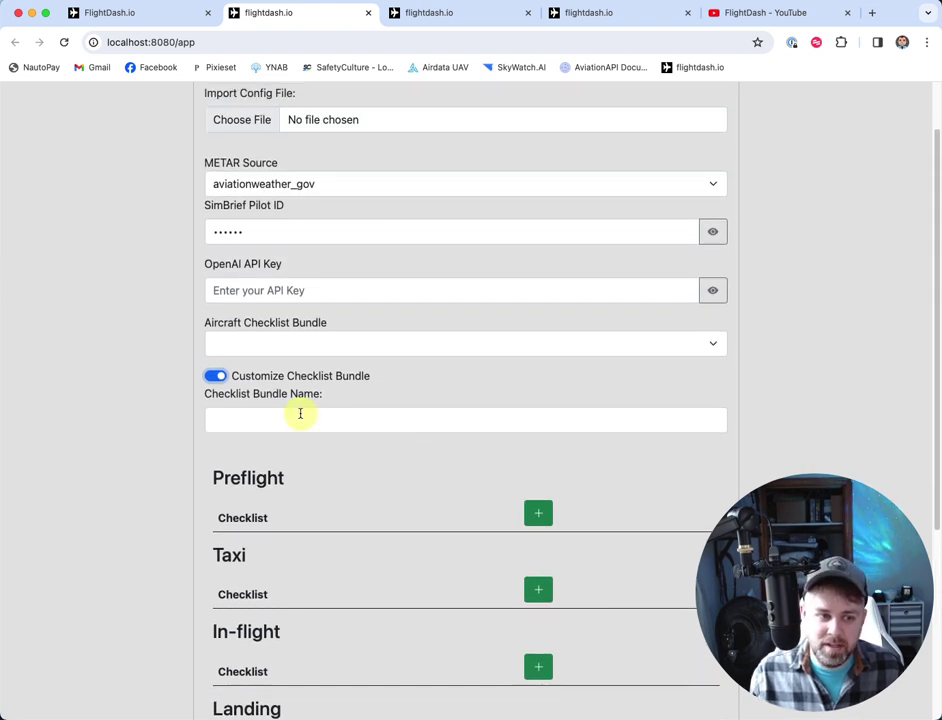
click(302, 414)
scroll(403, 490, down, 6)
scroll(402, 490, up, 2)
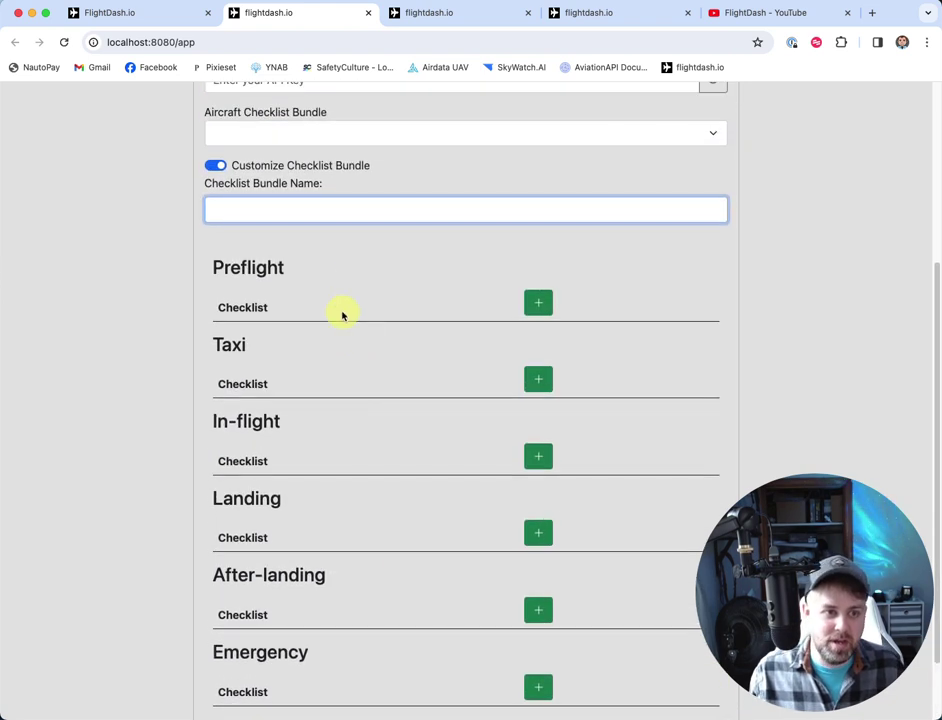
text(Ce)
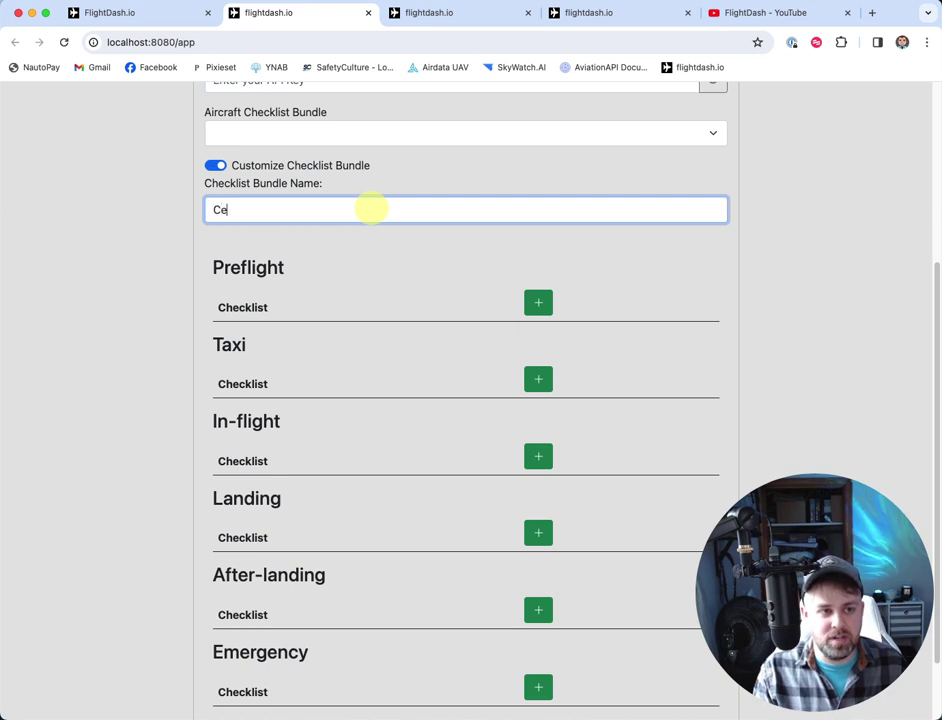
text(ssna 172)
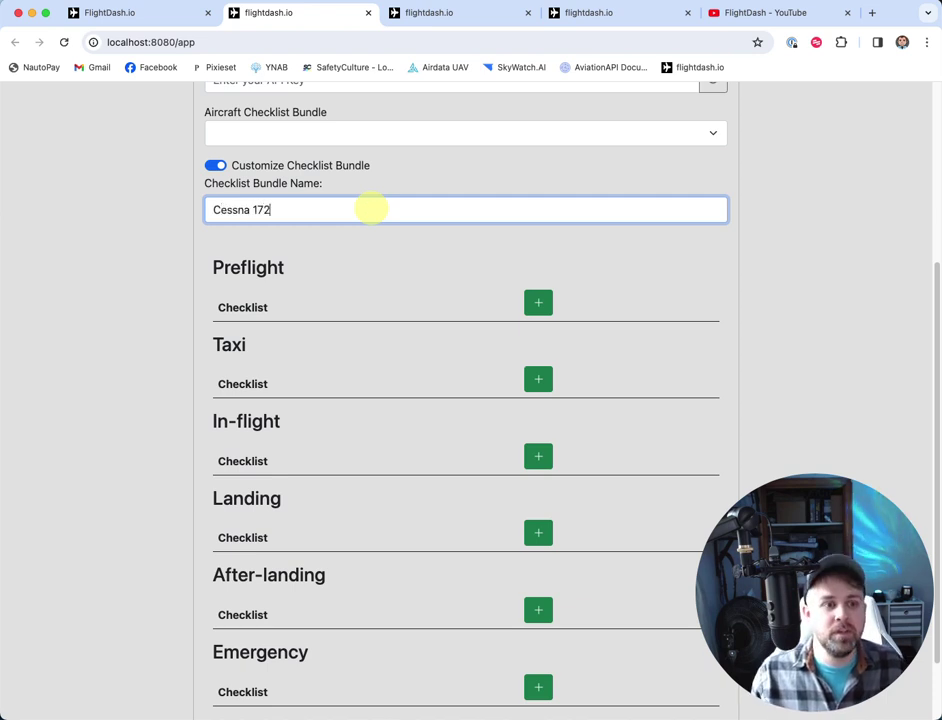
text( Checklist)
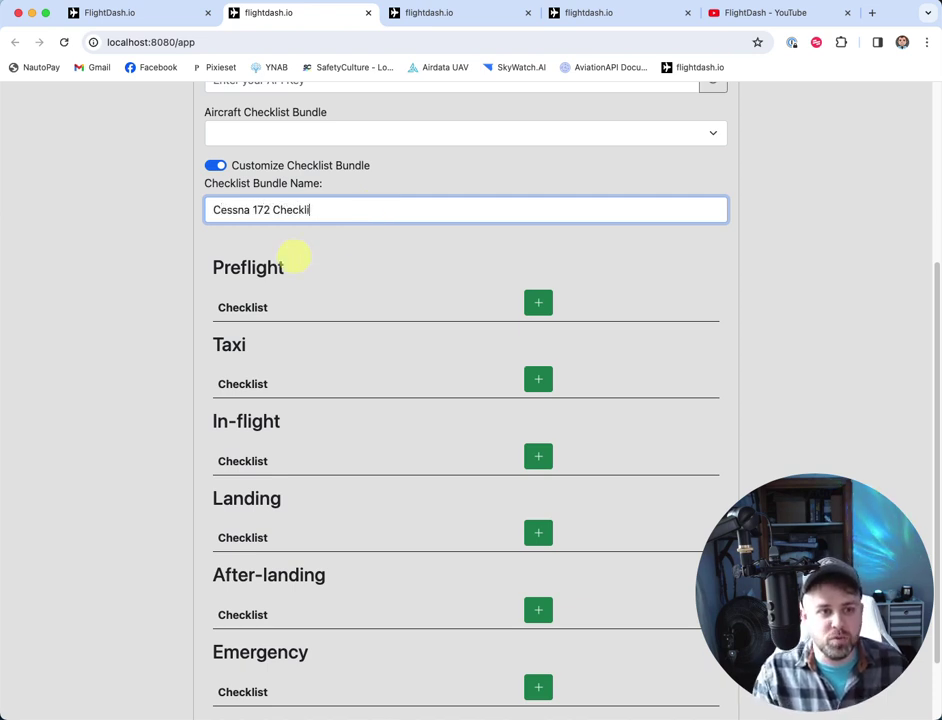
- Close and reopen Settings to confirm the bundle name, then add a Preflight item
click(137, 284)
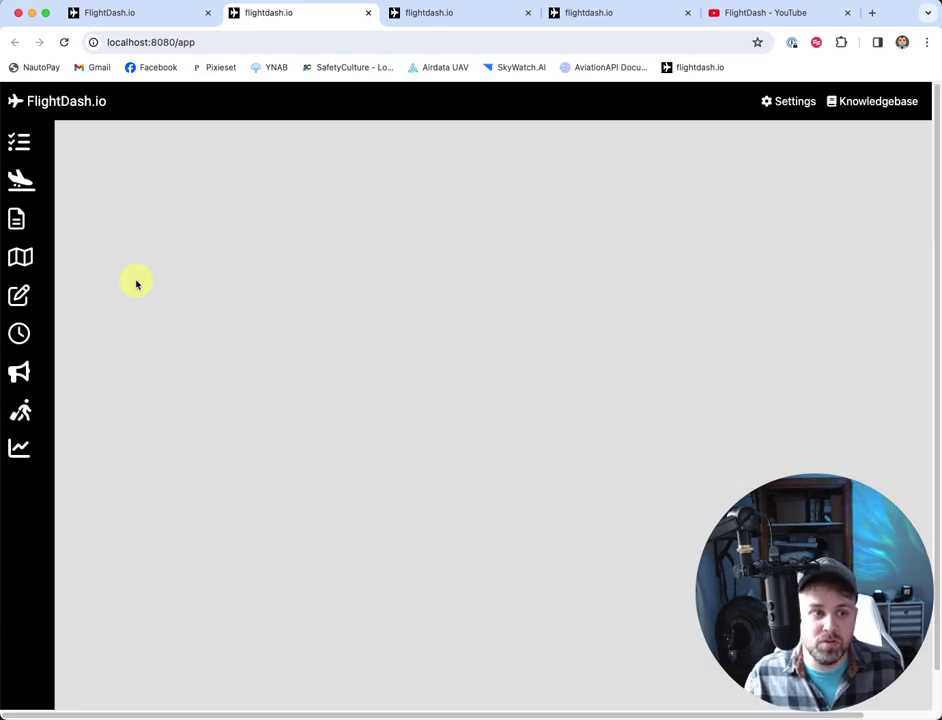
click(801, 100)
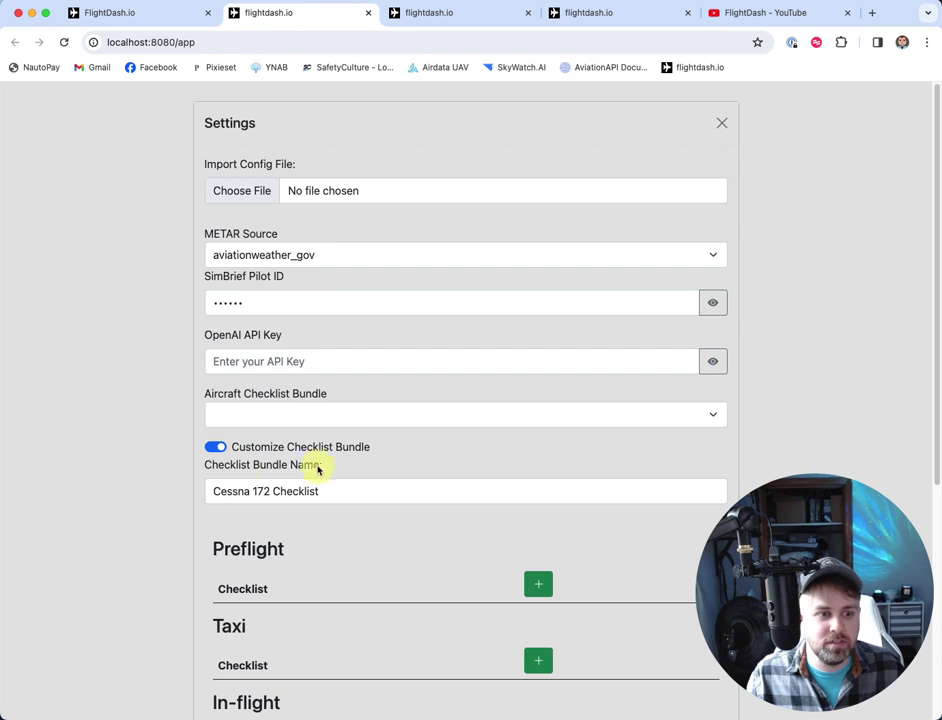
scroll(320, 440, down, 2)
scroll(320, 370, down, 2)
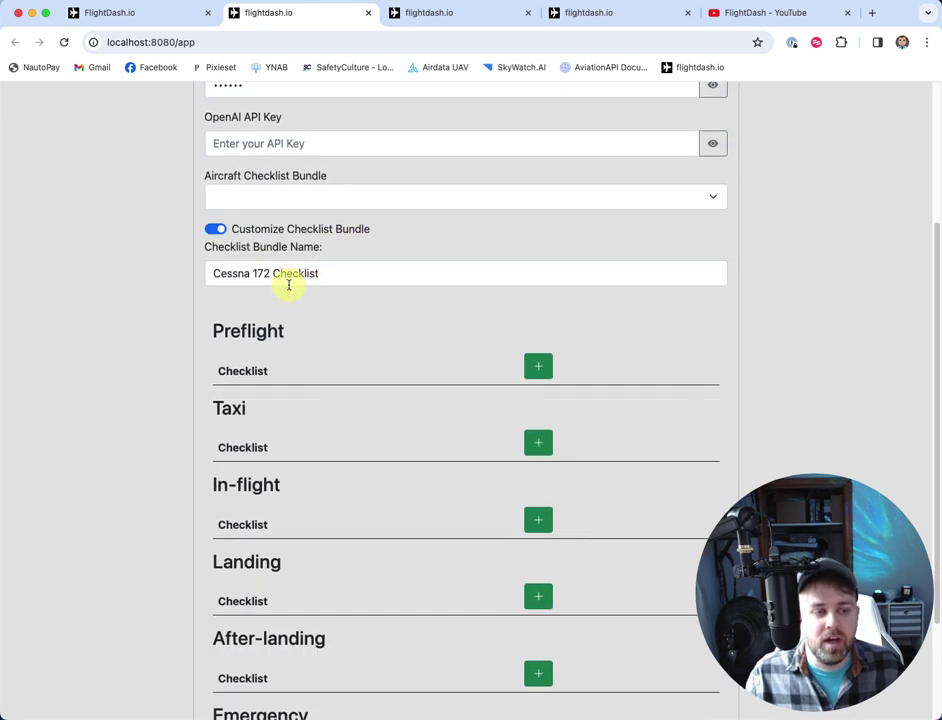
scroll(310, 320, down, 2)
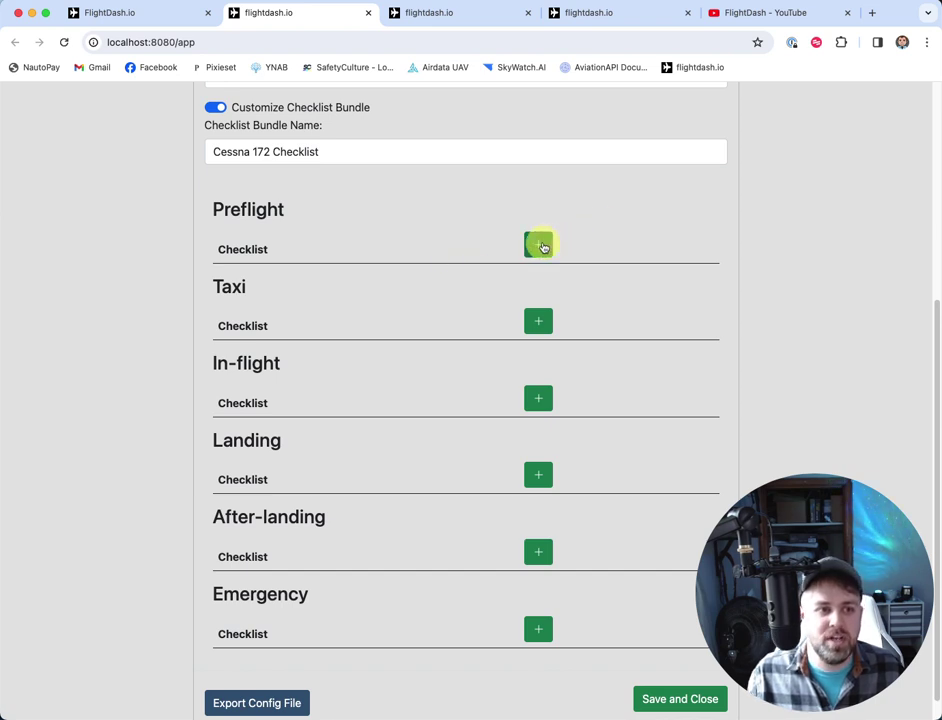
click(541, 244)
- Add Preflight items Check Tires, Check Wings and Check Doors
click(378, 285)
text(Ch)
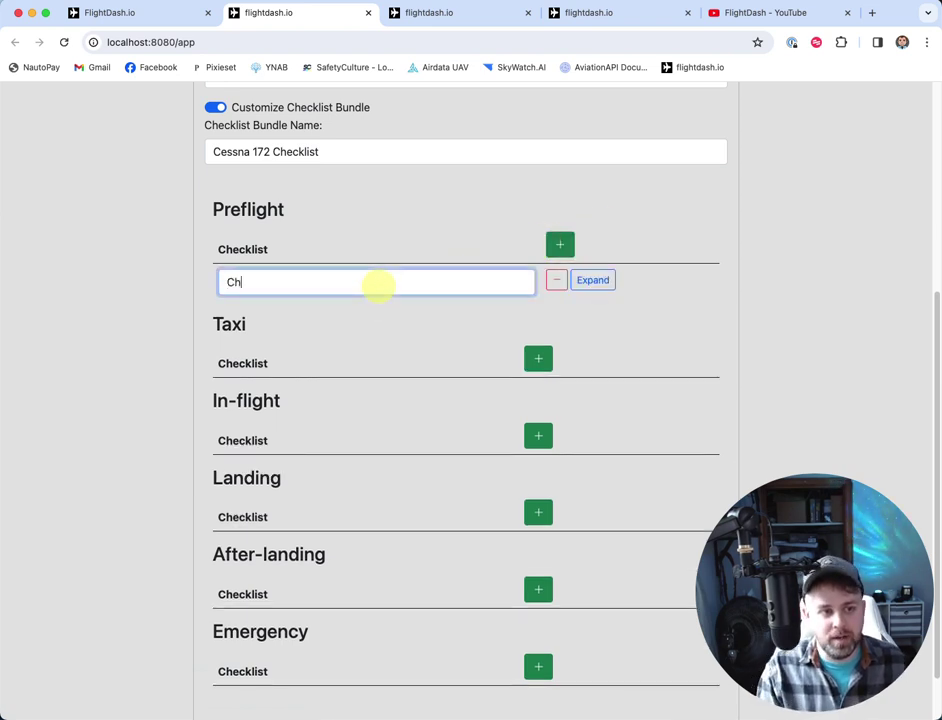
text(eck Tires)
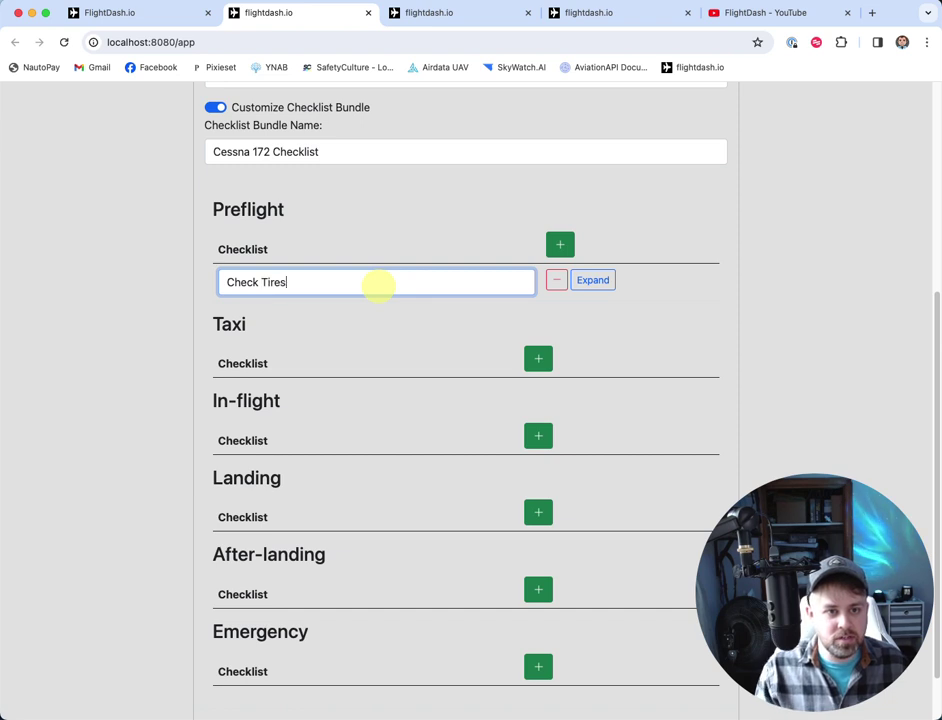
click(557, 245)
click(339, 318)
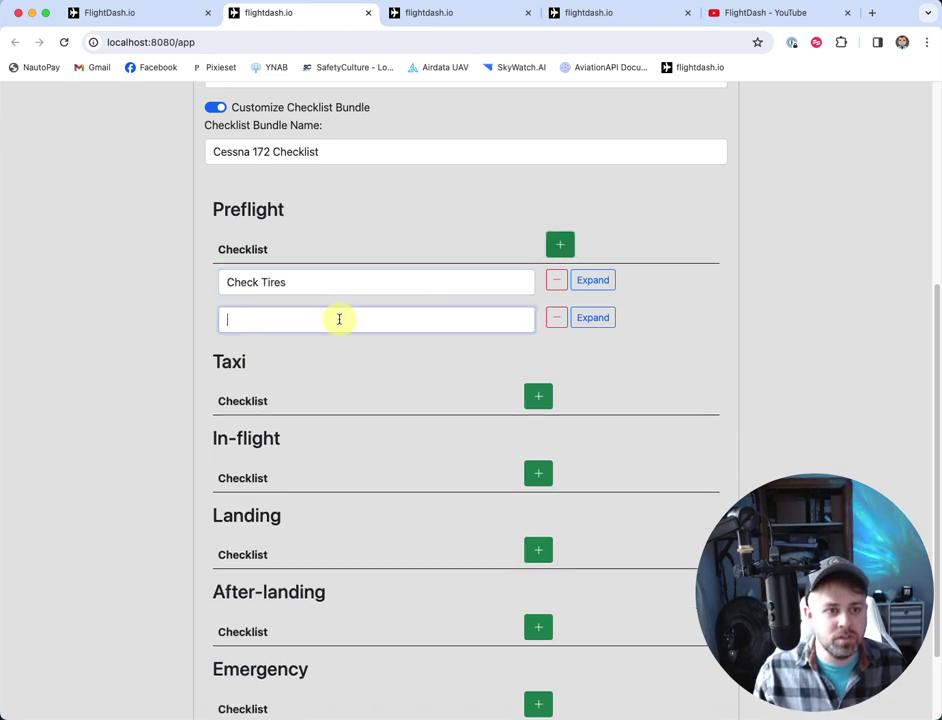
text(Check Wings)
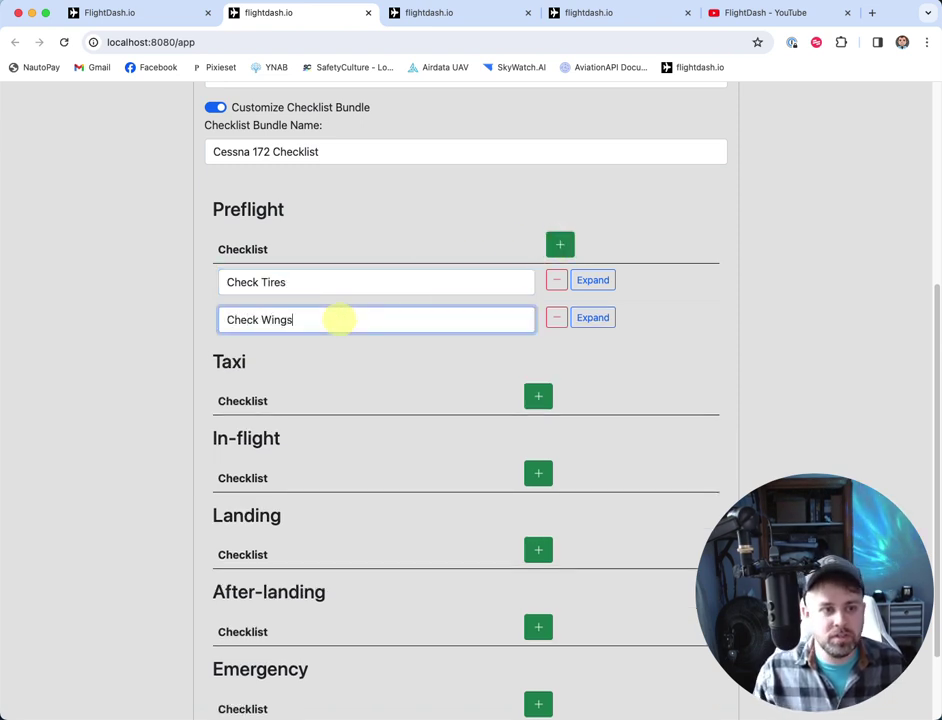
click(553, 245)
click(297, 368)
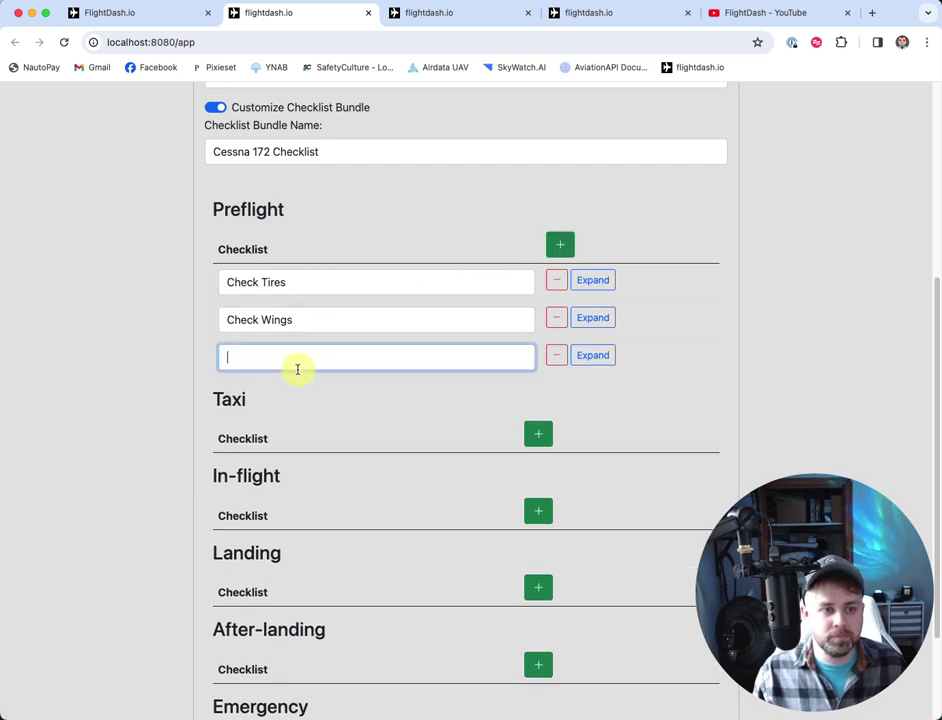
text(Check Doors)
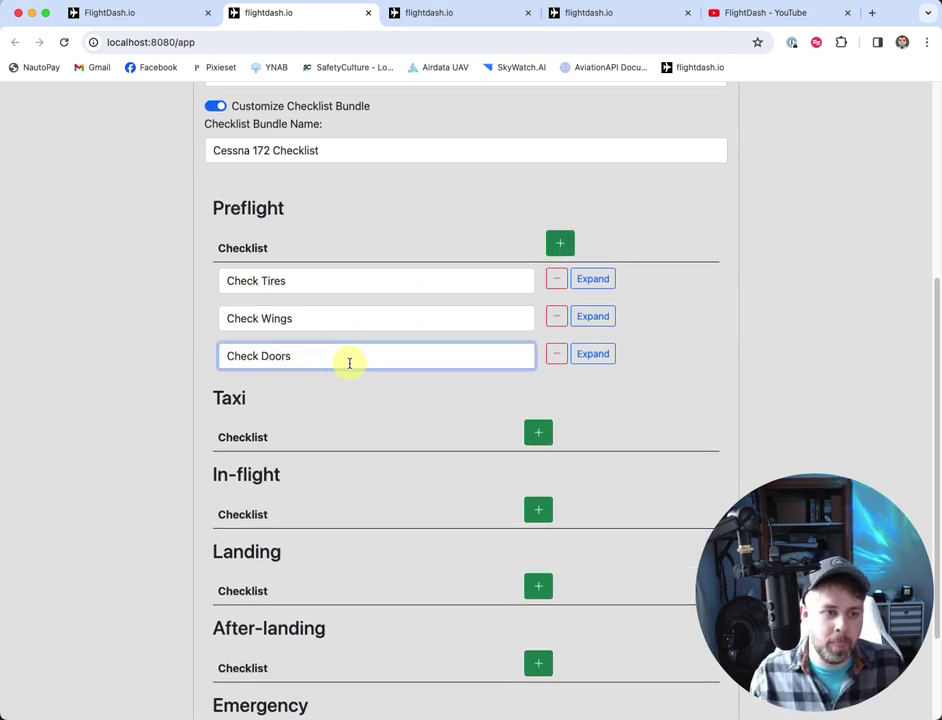
- Add Taxi, In-flight and Landing items, including Throttle Down, and submit the entries
scroll(349, 362, down, 2)
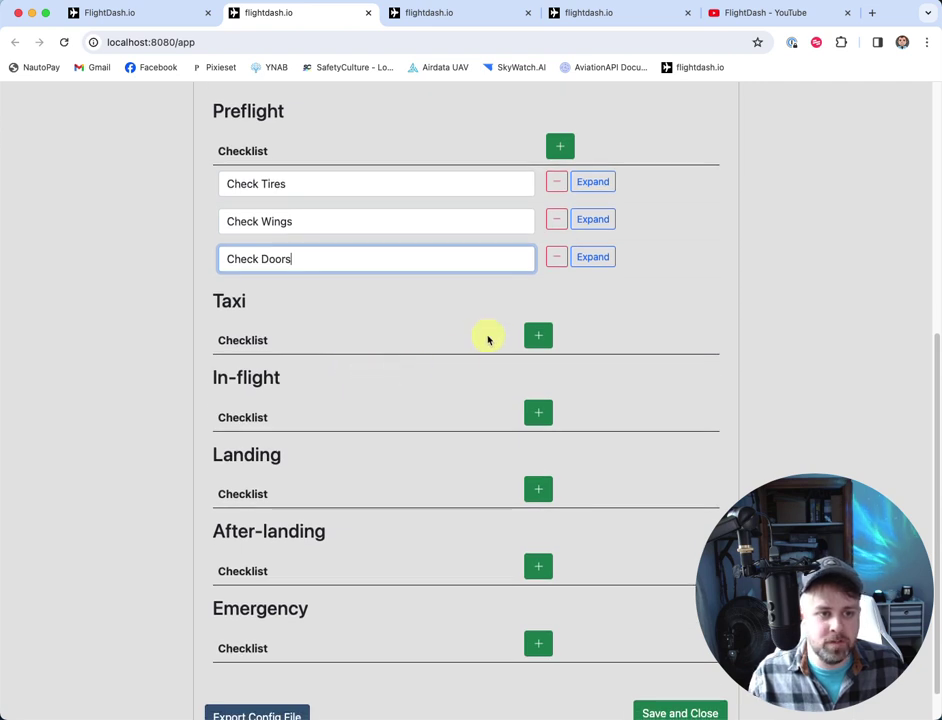
click(535, 333)
click(343, 382)
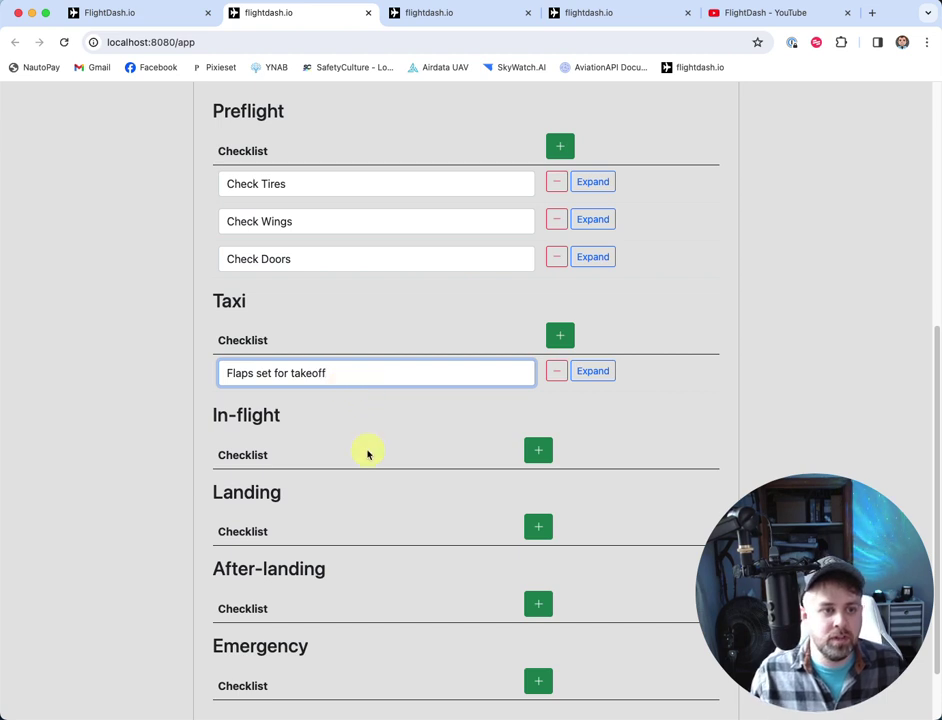
scroll(368, 452, down, 1)
click(523, 423)
click(368, 465)
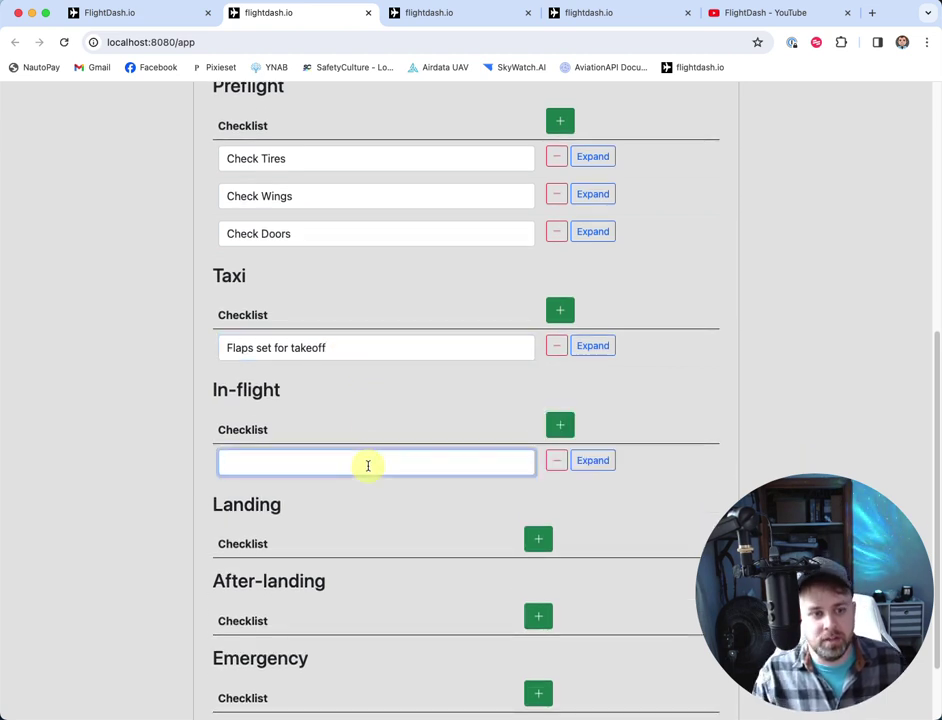
scroll(380, 450, down, 2)
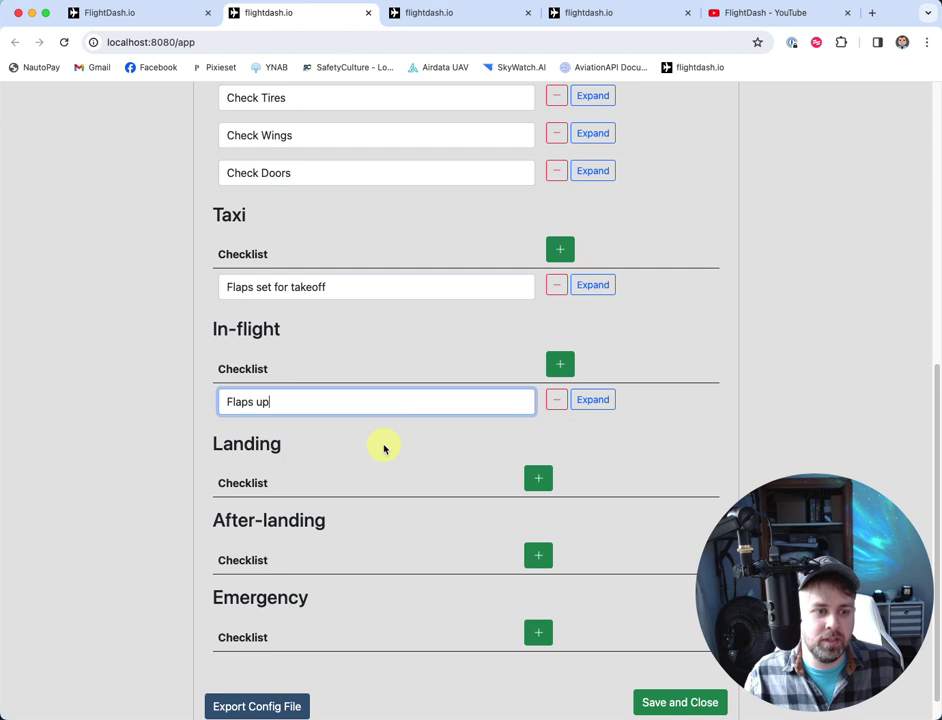
click(538, 446)
click(336, 484)
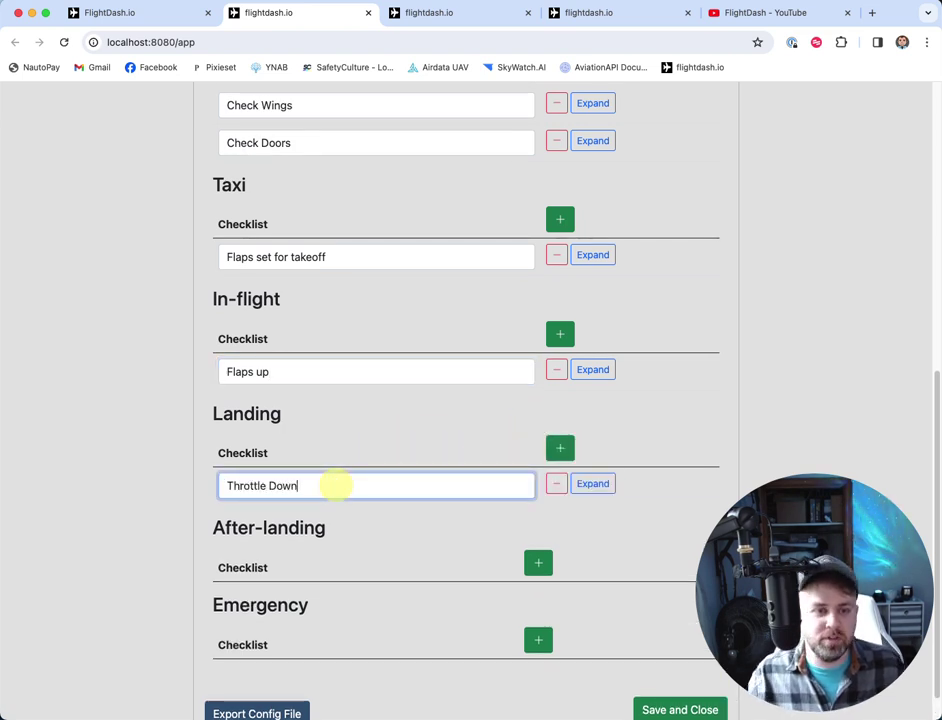
text(Throttle Down)
key(Return)
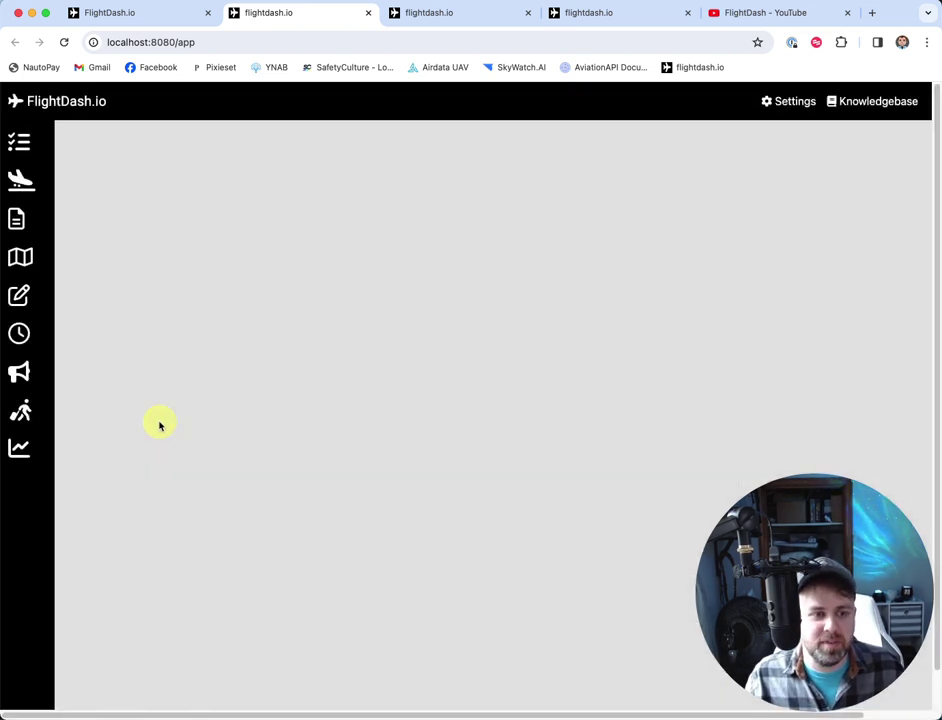
- Reopen Settings and add Check/Cancel answer rows to Check Tires, Check Wings and Check Doors
click(805, 104)
scroll(373, 465, down, 5)
scroll(462, 456, down, 3)
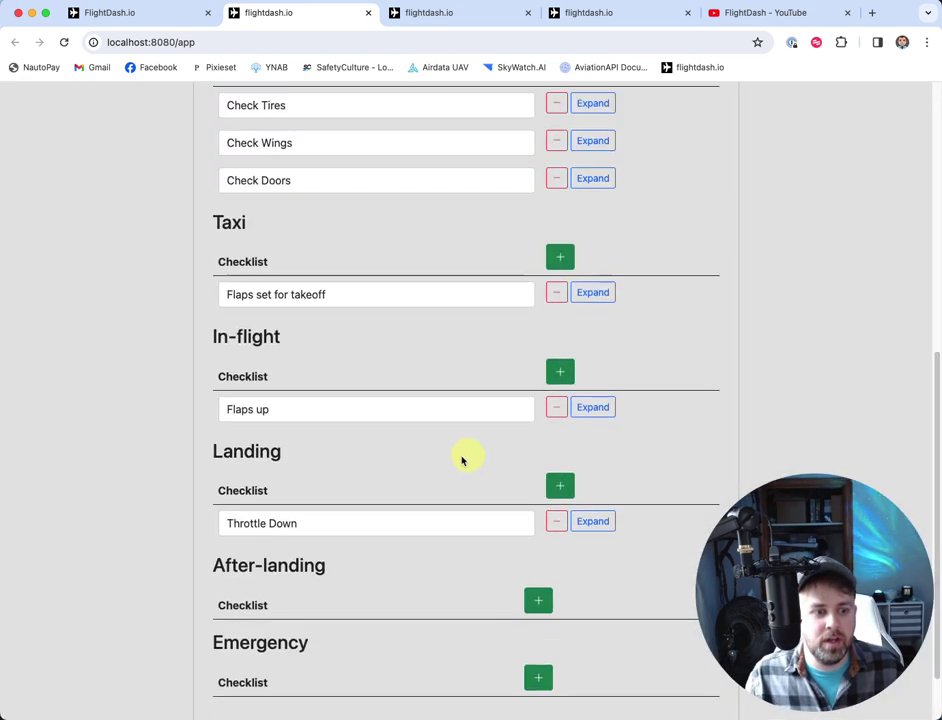
scroll(496, 442, up, 3)
click(594, 355)
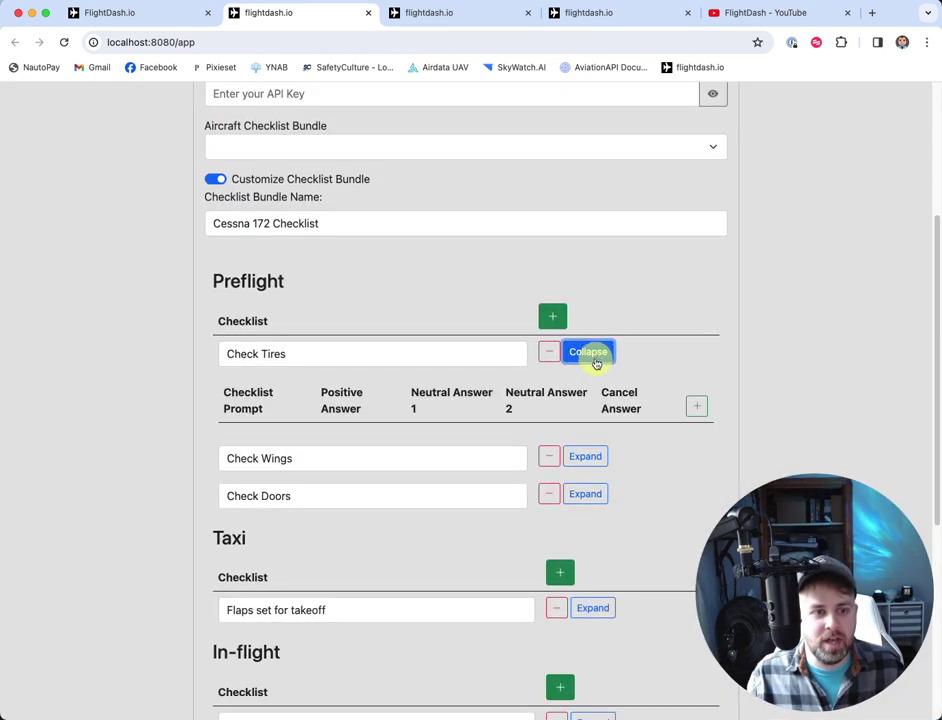
click(697, 406)
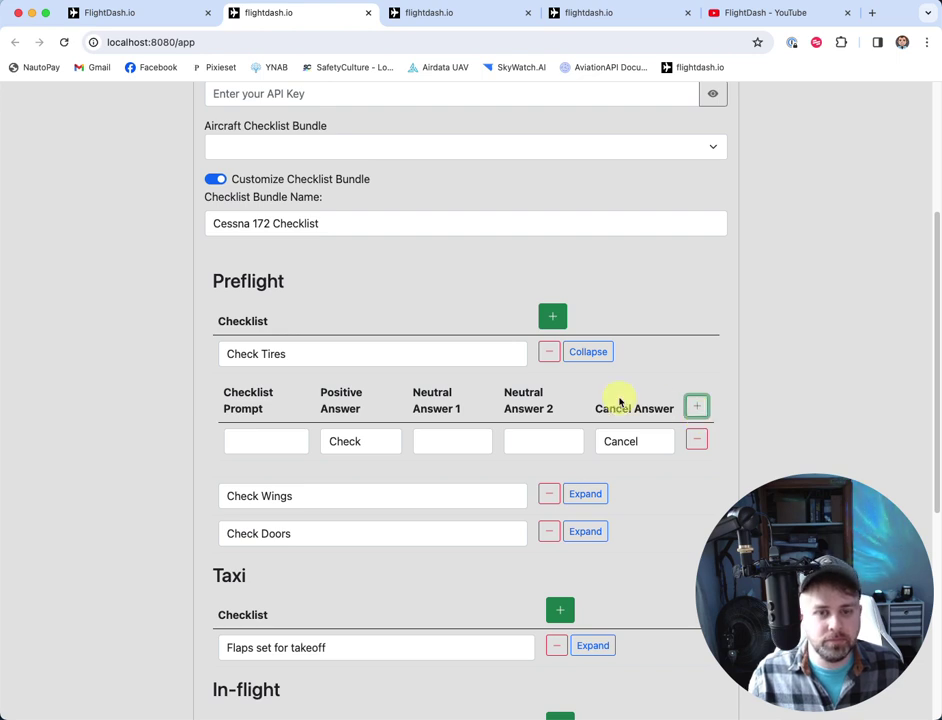
scroll(510, 420, down, 3)
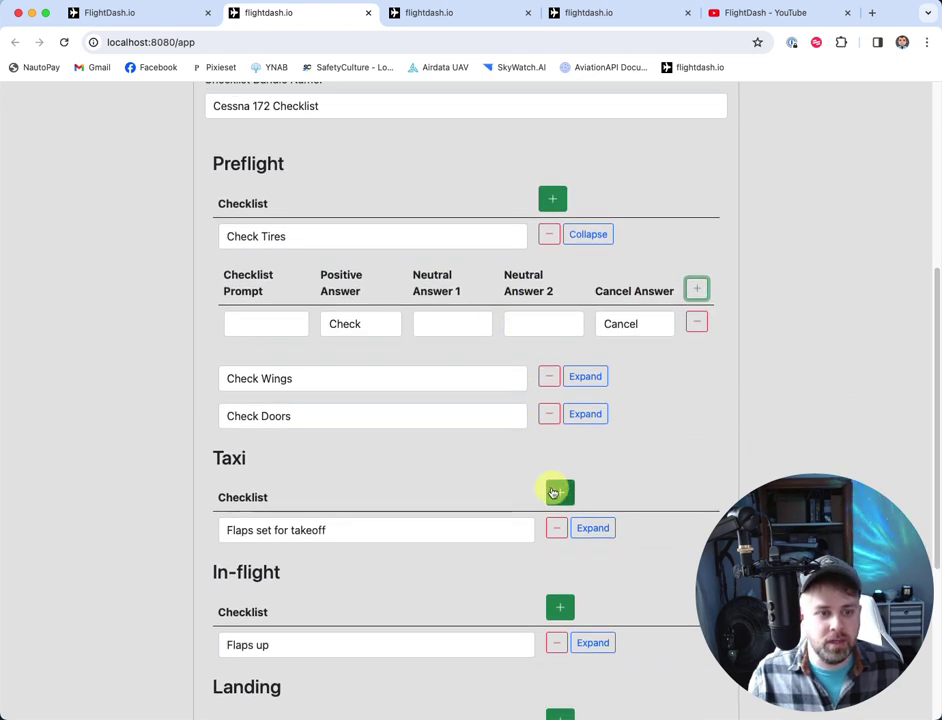
scroll(595, 500, down, 3)
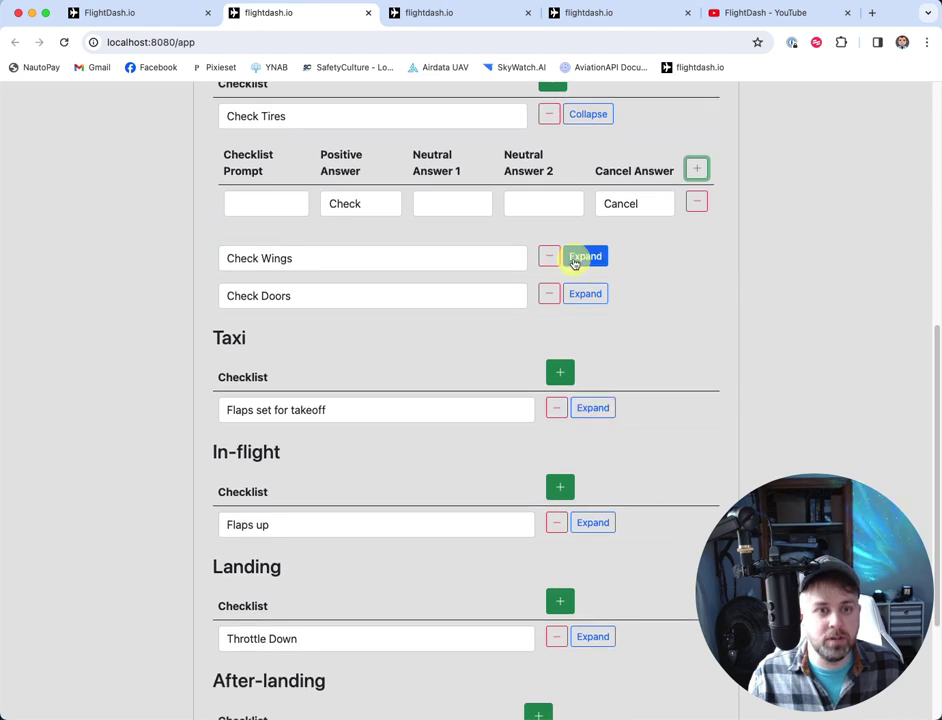
click(575, 256)
click(697, 315)
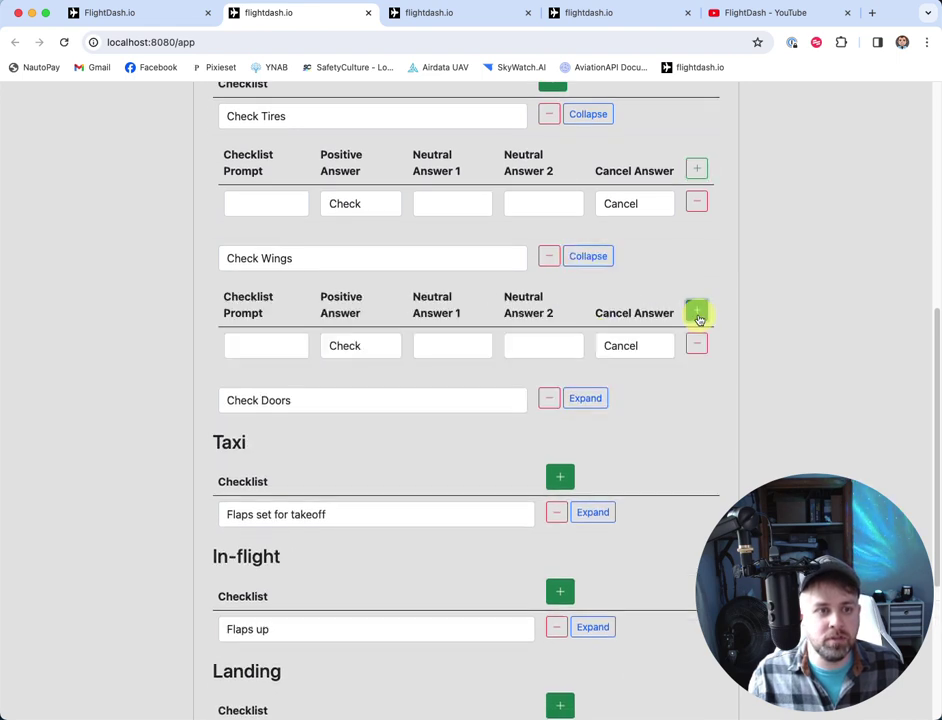
scroll(650, 388, down, 3)
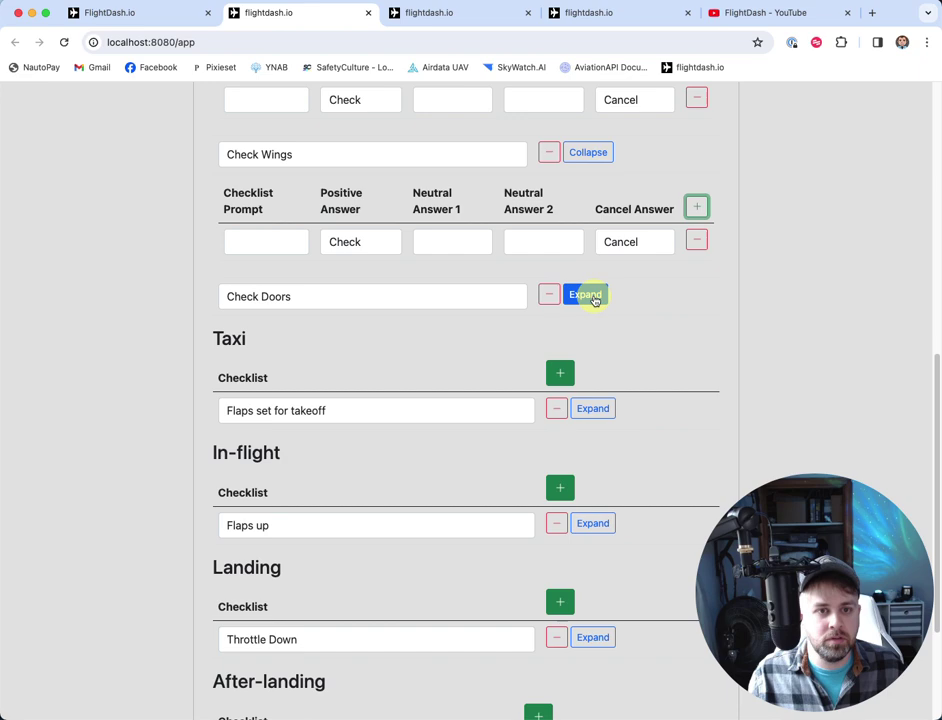
click(591, 296)
click(697, 349)
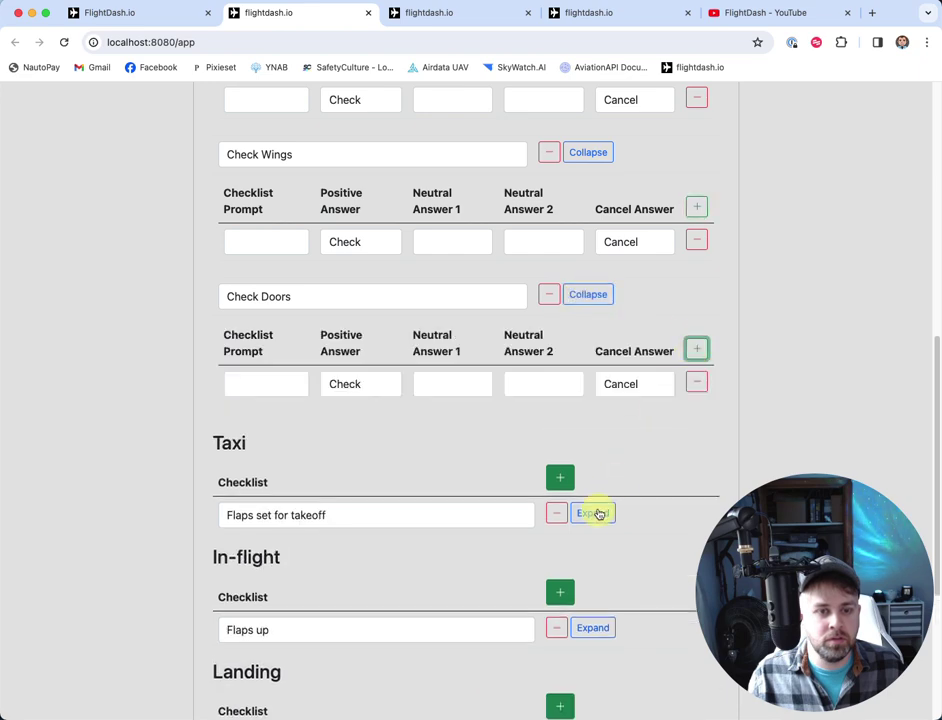
- Add answer rows to Flaps set for takeoff, Flaps up and Throttle Down, then save Settings
click(594, 513)
scroll(622, 538, down, 3)
click(697, 431)
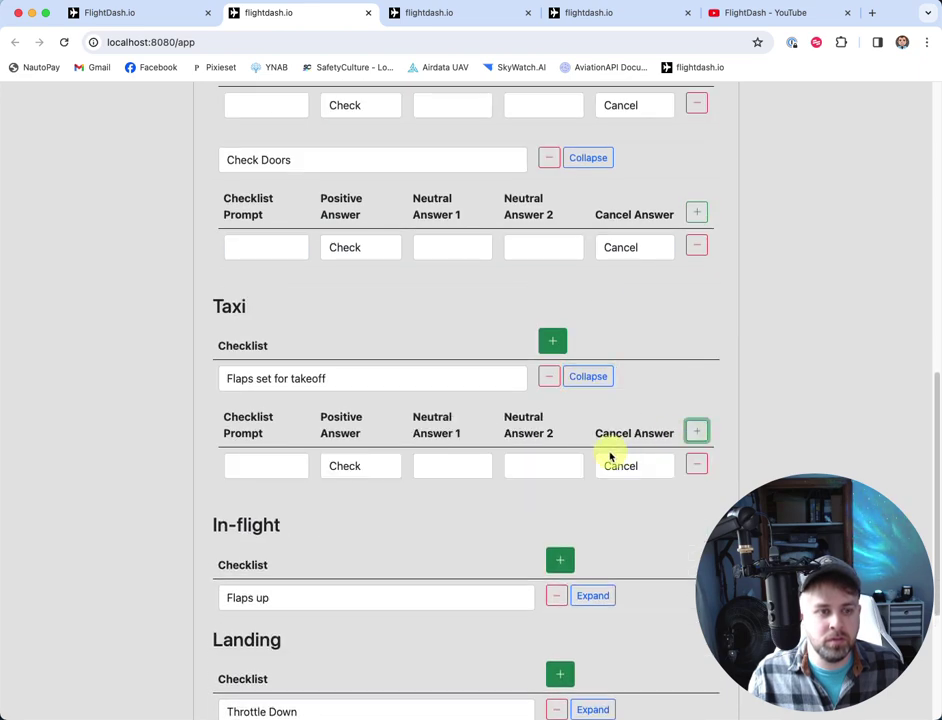
scroll(605, 455, down, 3)
click(593, 454)
click(696, 512)
scroll(624, 514, down, 3)
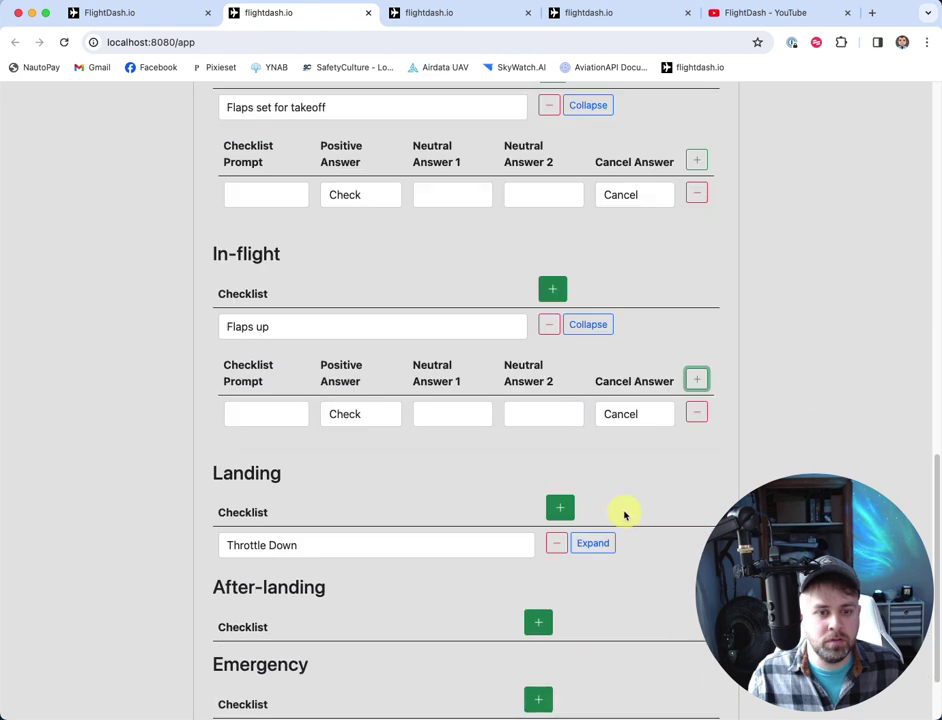
click(593, 543)
scroll(632, 510, down, 1)
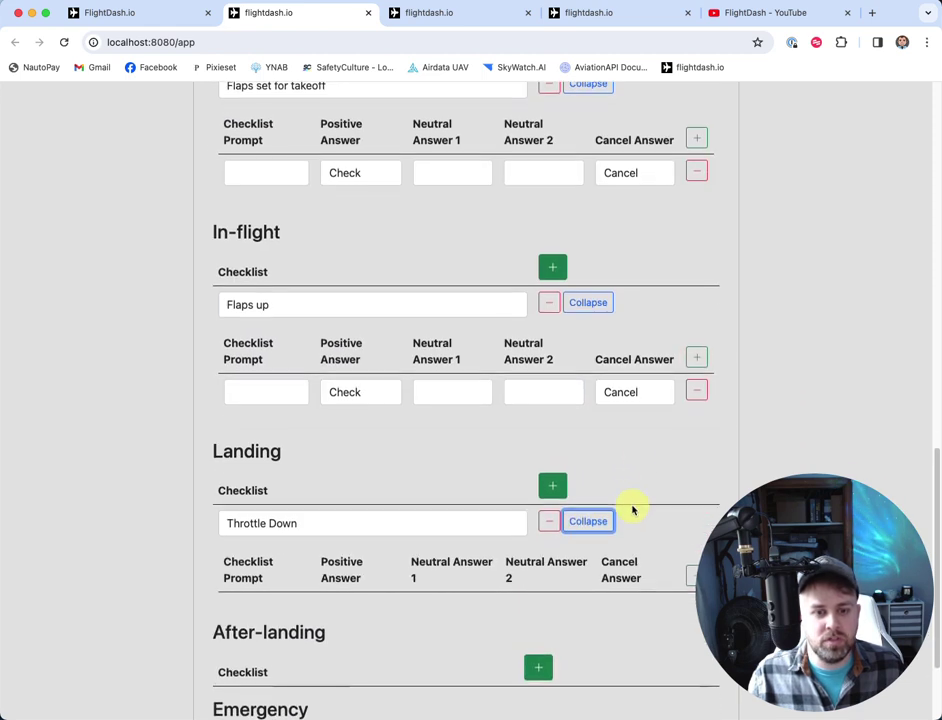
scroll(650, 525, down, 3)
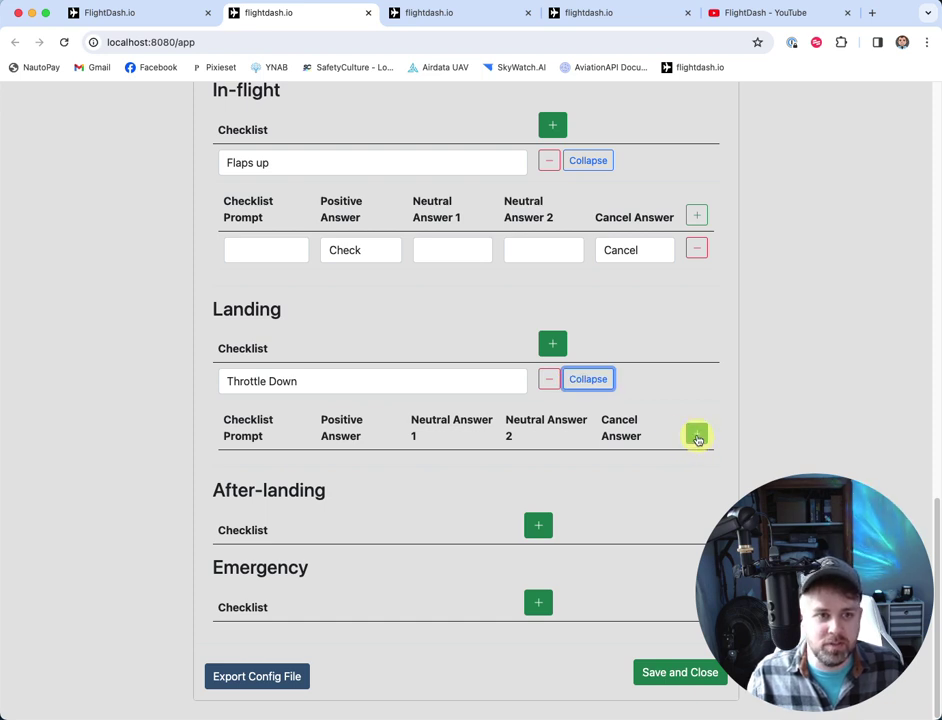
click(697, 436)
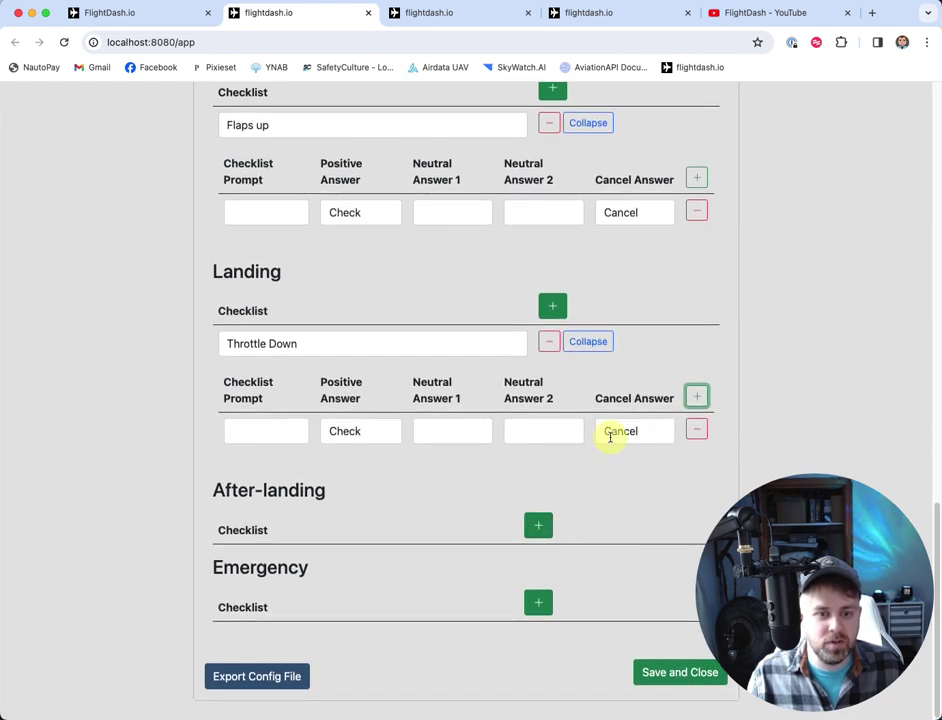
scroll(469, 470, up, 10)
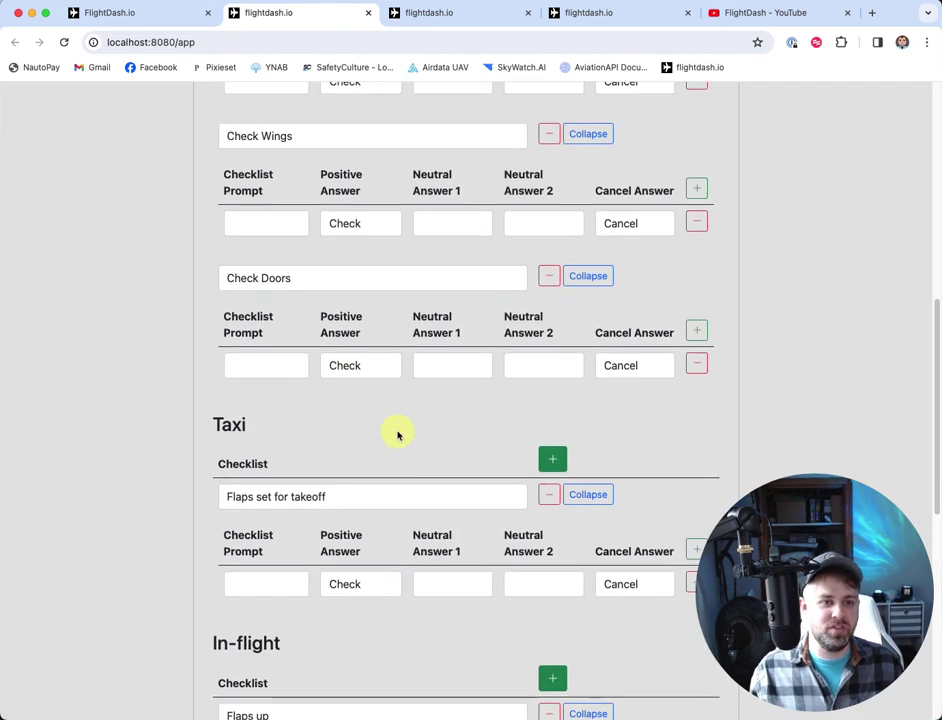
scroll(397, 433, up, 5)
scroll(400, 430, down, 20)
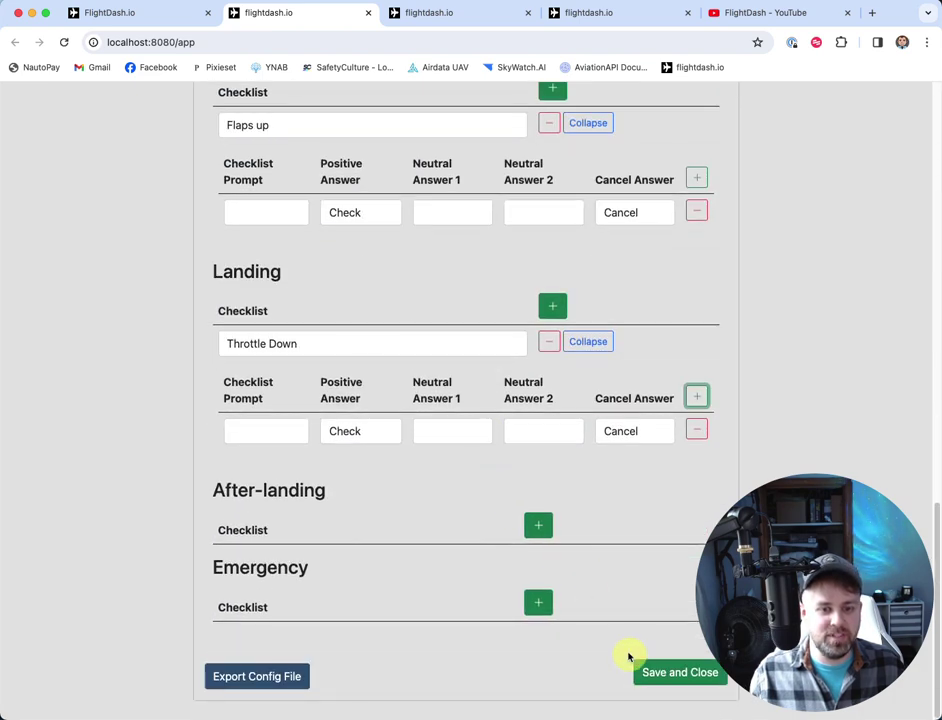
click(663, 676)
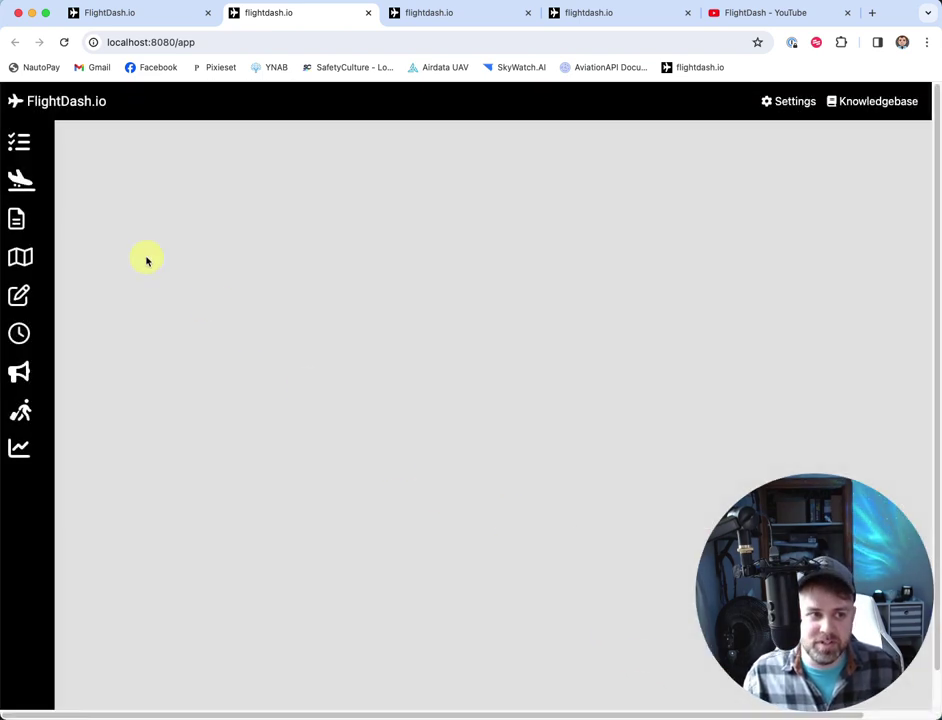
- Run the Check Tires checklist from the dashboard, answering Check, then reopen Settings
click(21, 146)
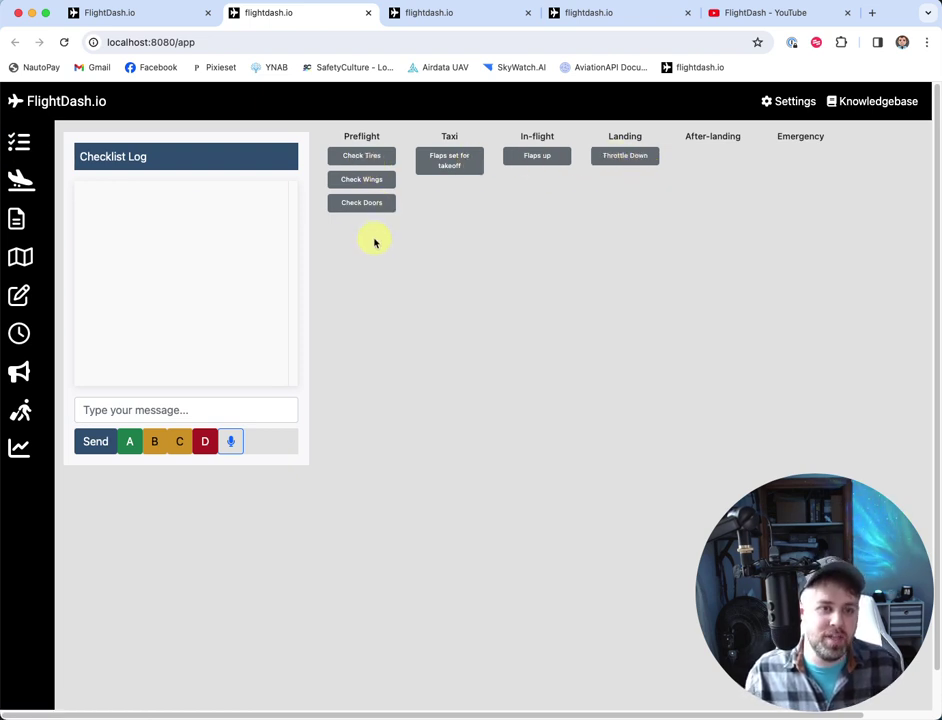
click(363, 159)
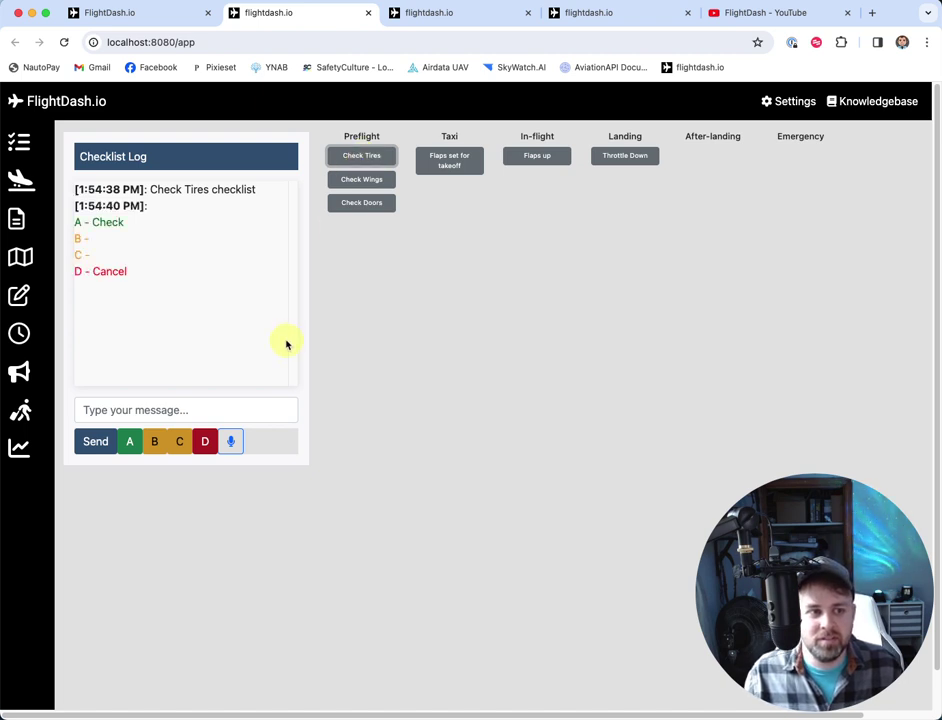
click(129, 444)
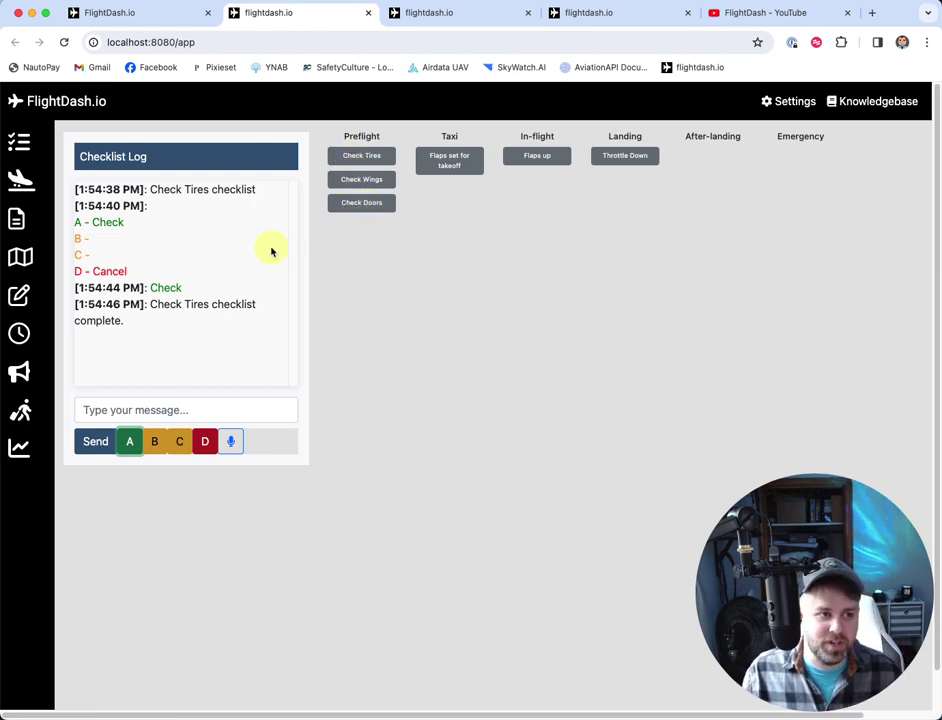
click(784, 104)
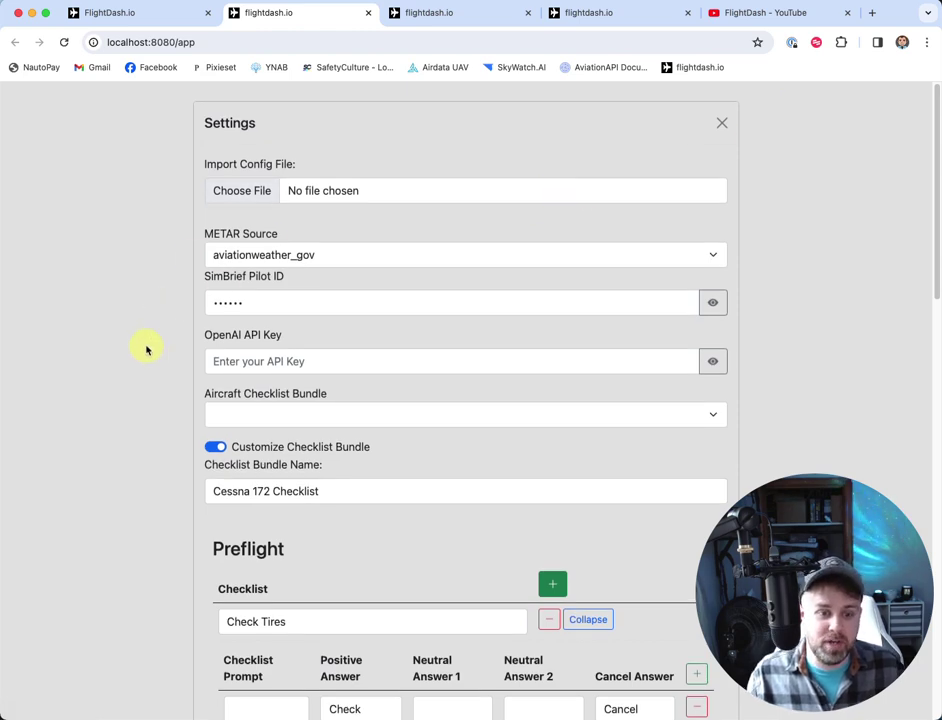
- Export the config as flightdash-config (13).json, close Settings and reload the app
scroll(146, 349, down, 15)
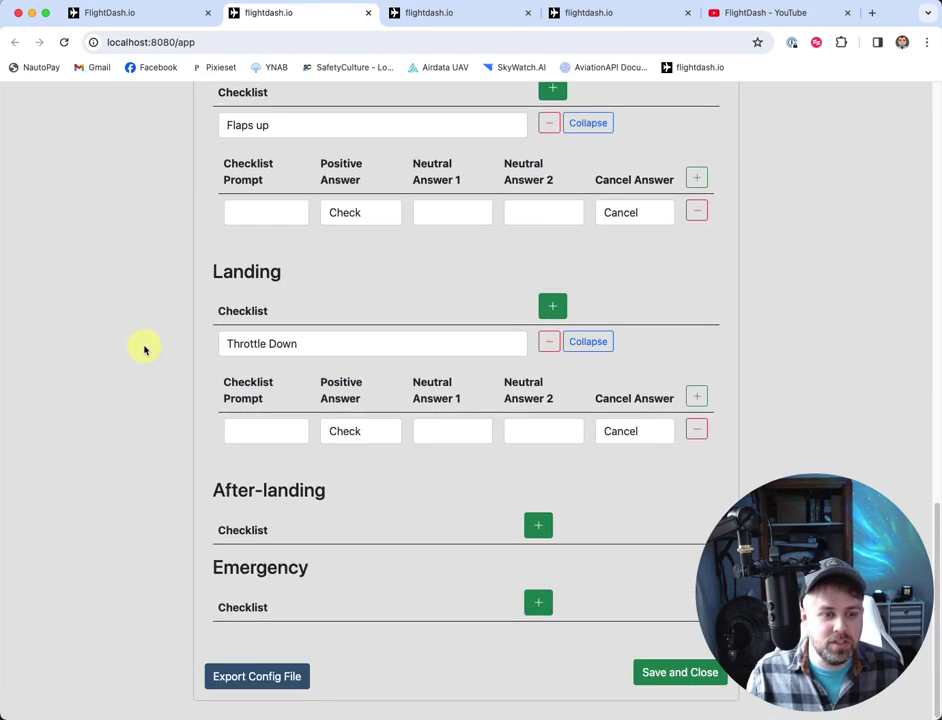
scroll(148, 352, up, 15)
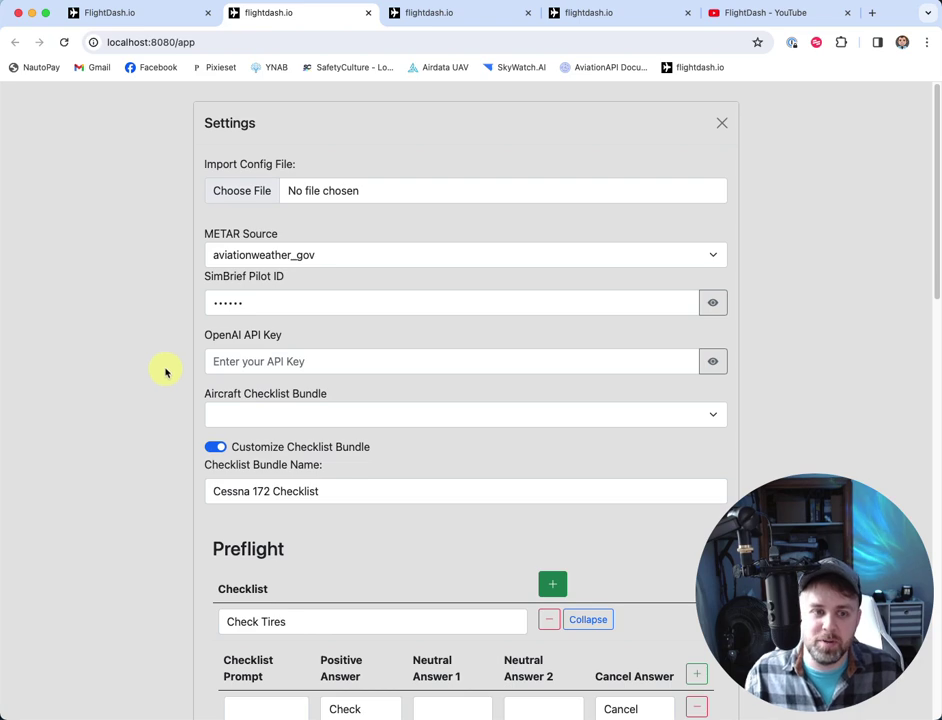
scroll(174, 370, down, 15)
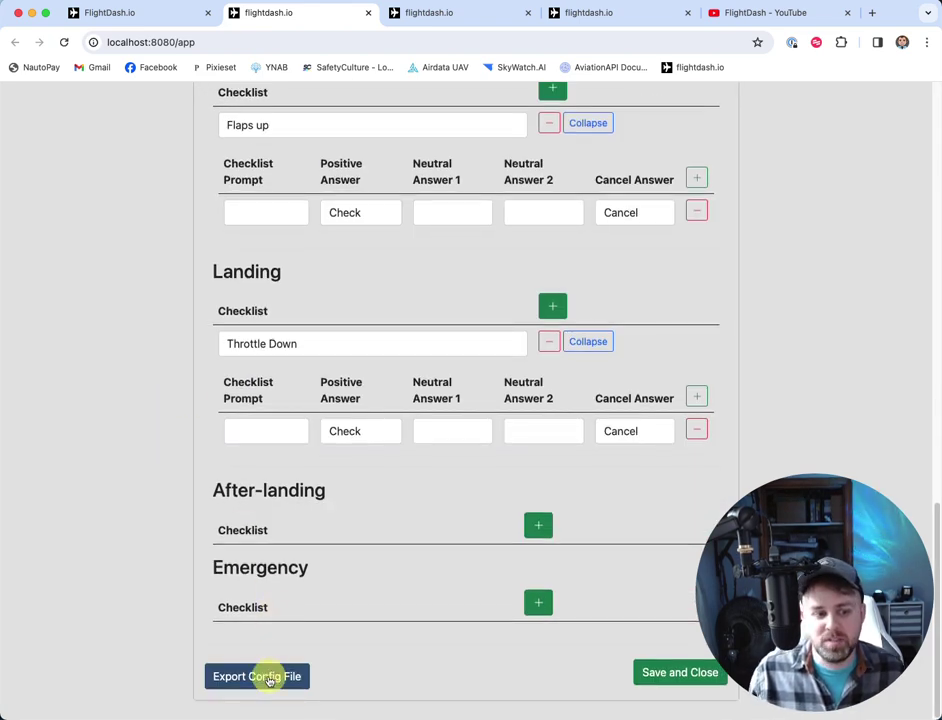
click(268, 680)
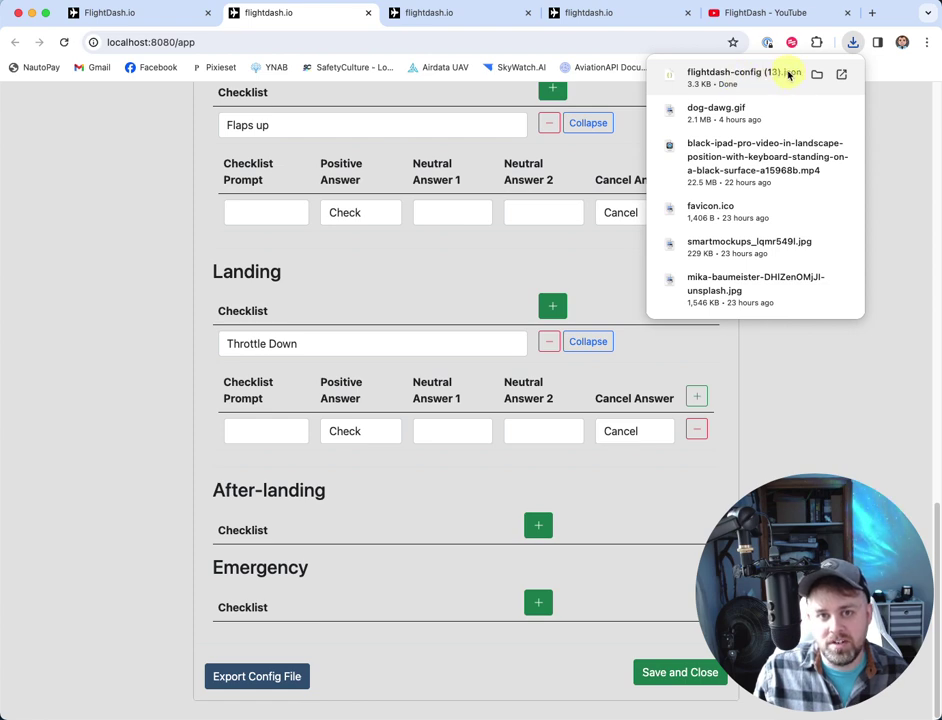
click(849, 366)
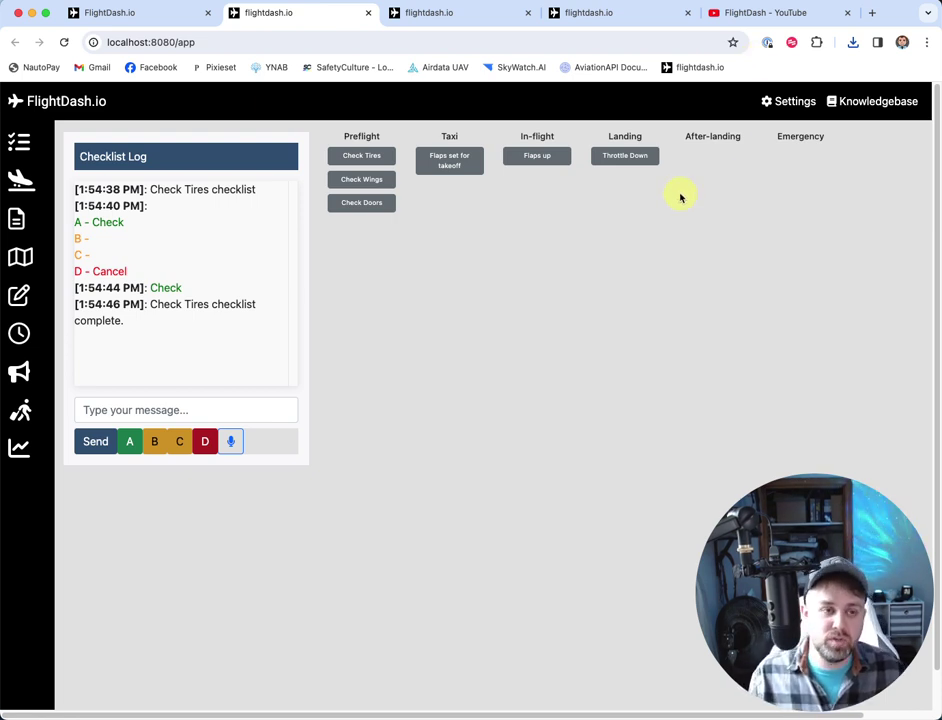
click(62, 42)
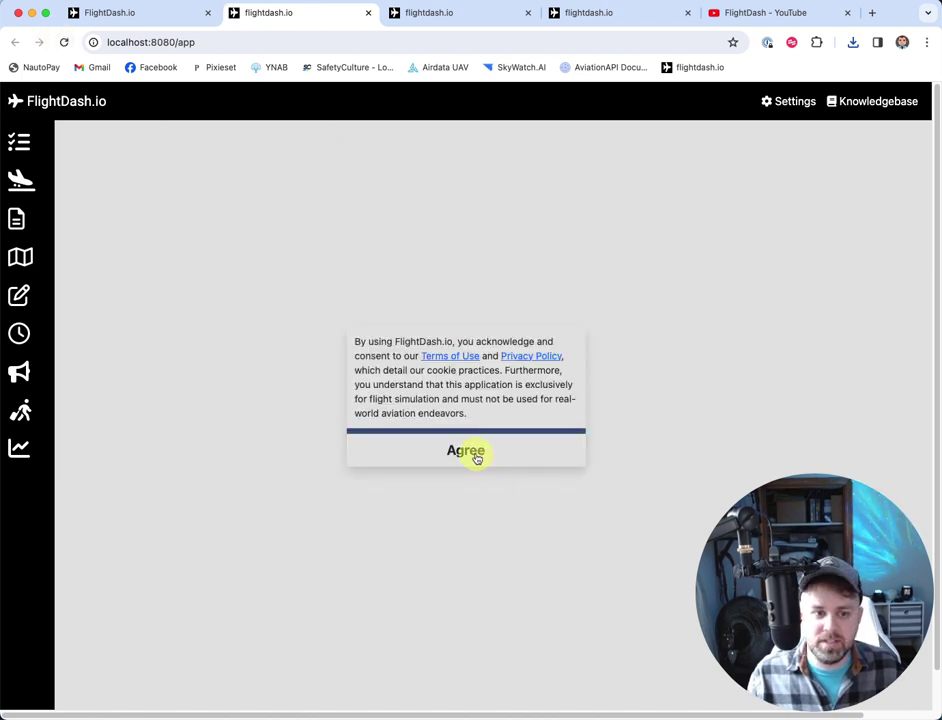
- Agree to the terms after reload, open the checklist dashboard and Settings, and start a config import
click(477, 458)
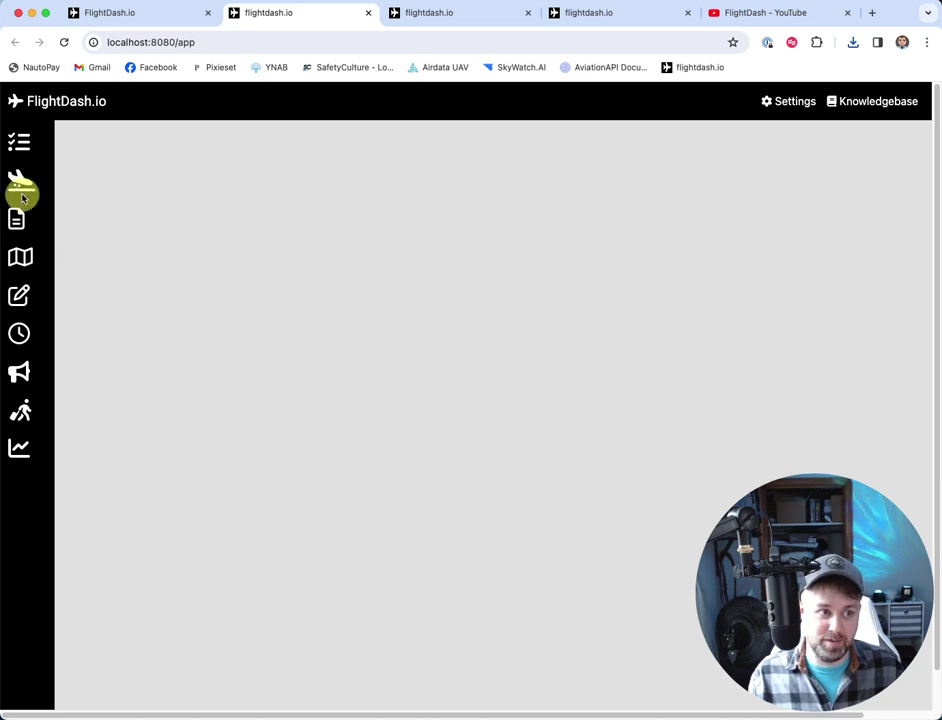
click(21, 143)
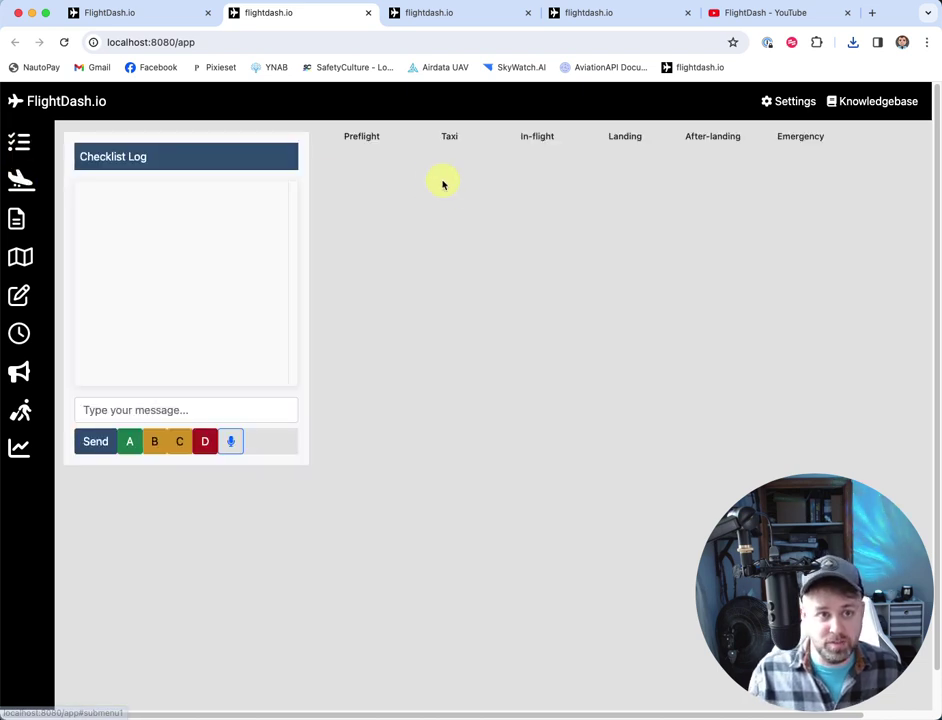
click(785, 104)
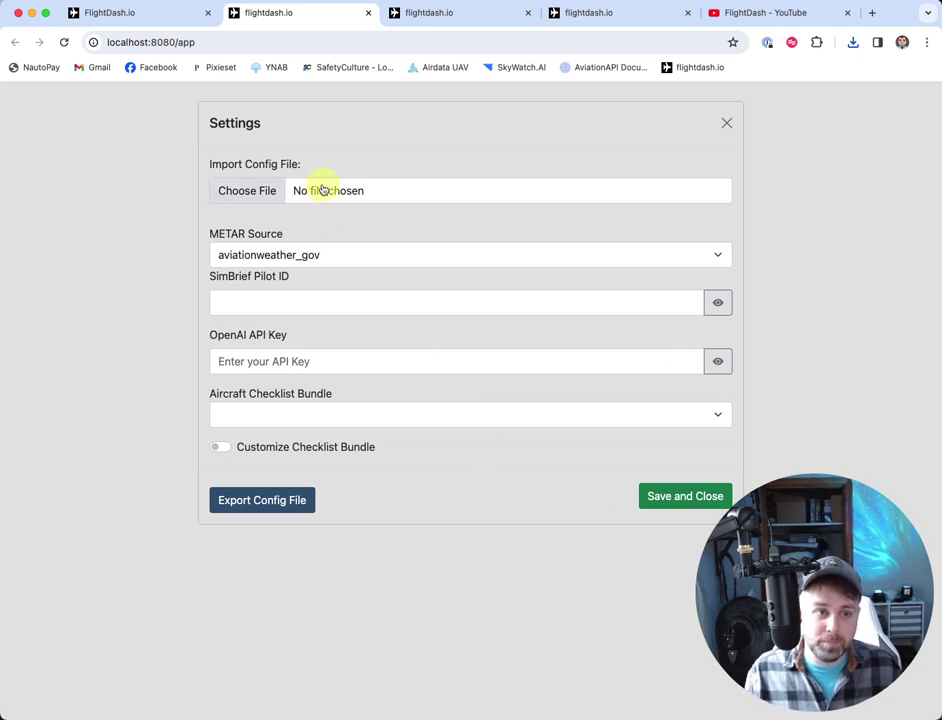
click(262, 190)
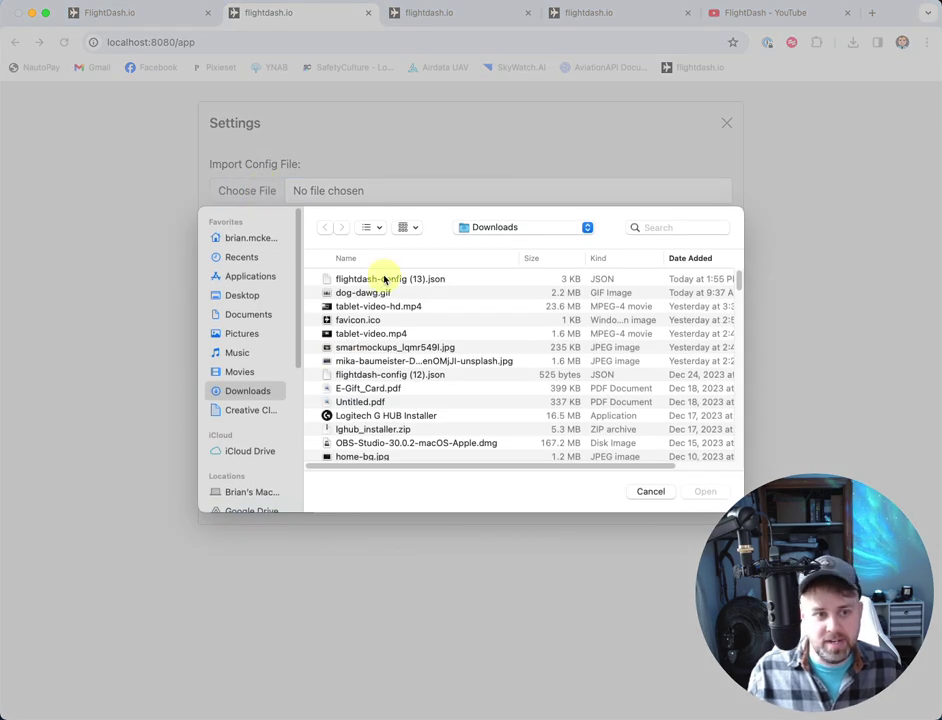
- Import flightdash-config (13).json from Downloads, enable Customize Checklist Bundle to review it, and close Settings
click(403, 281)
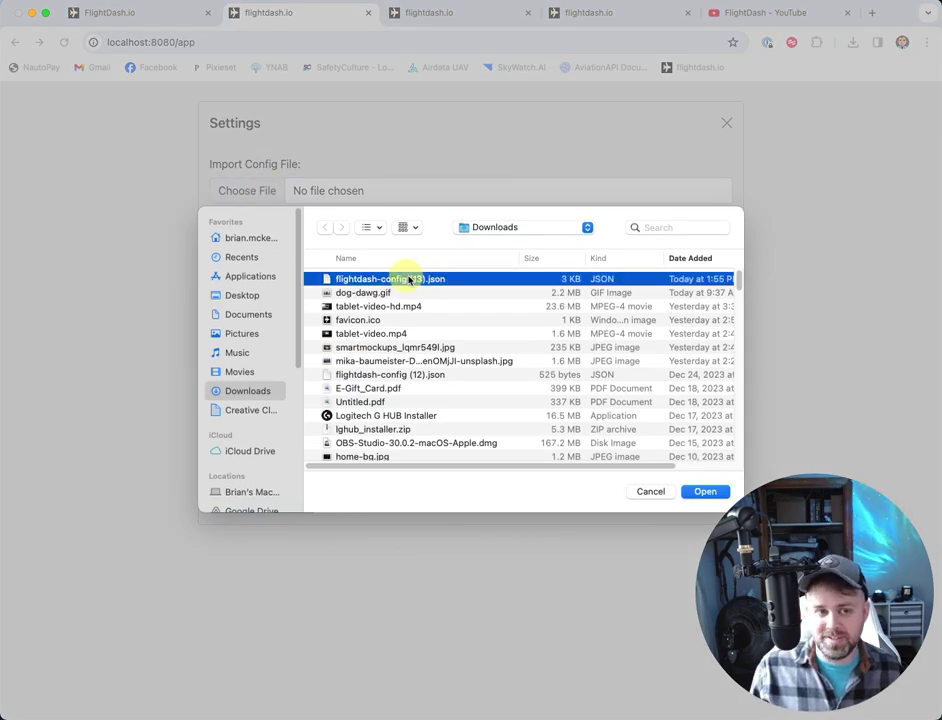
click(703, 491)
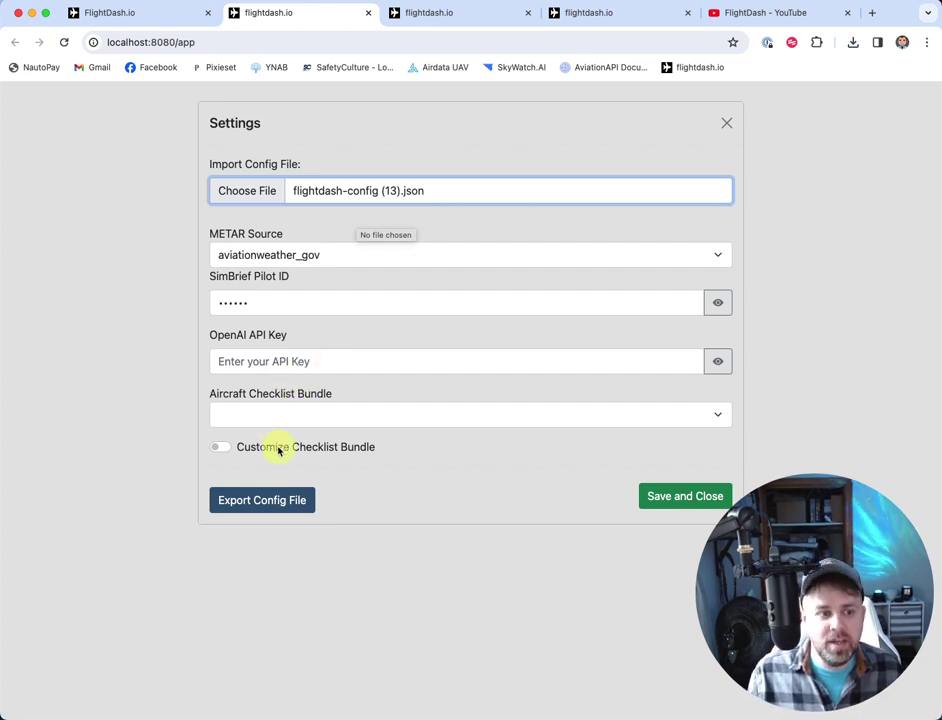
click(216, 449)
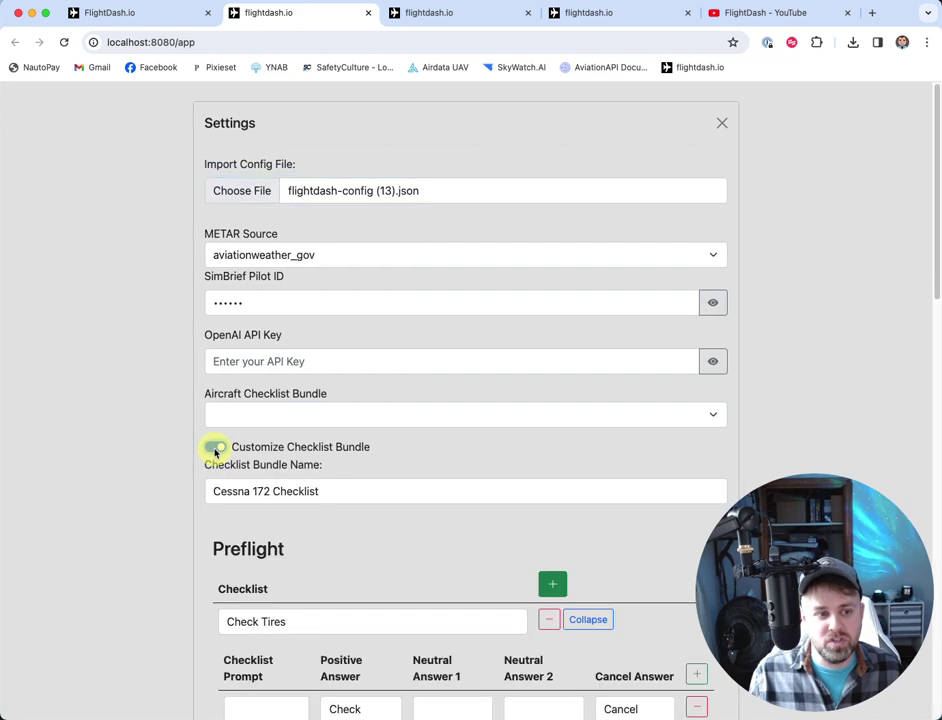
scroll(362, 471, down, 5)
scroll(281, 408, down, 10)
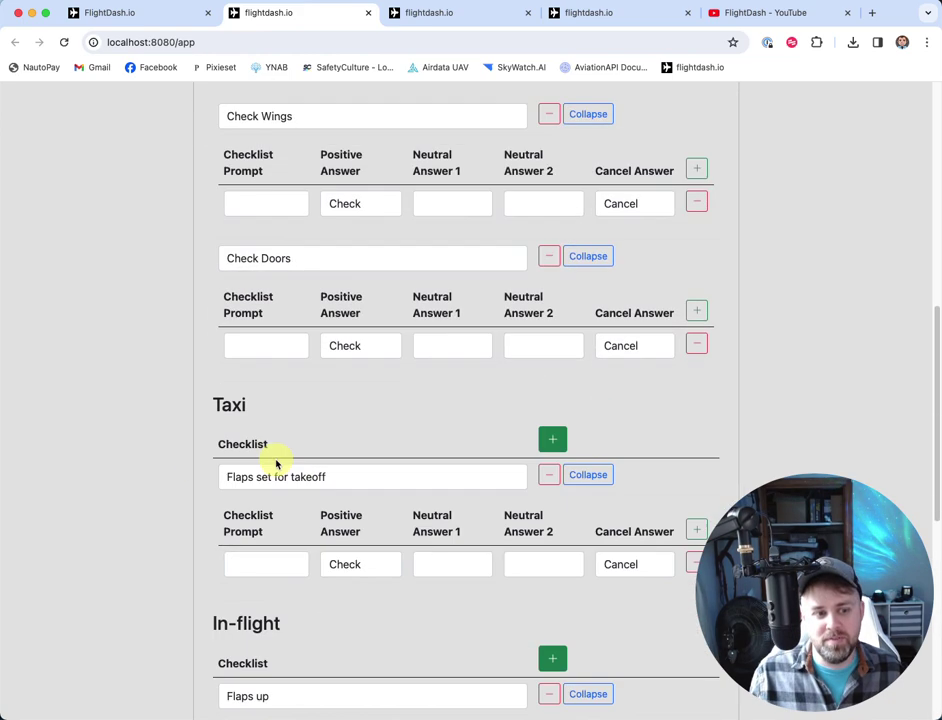
scroll(220, 530, up, 15)
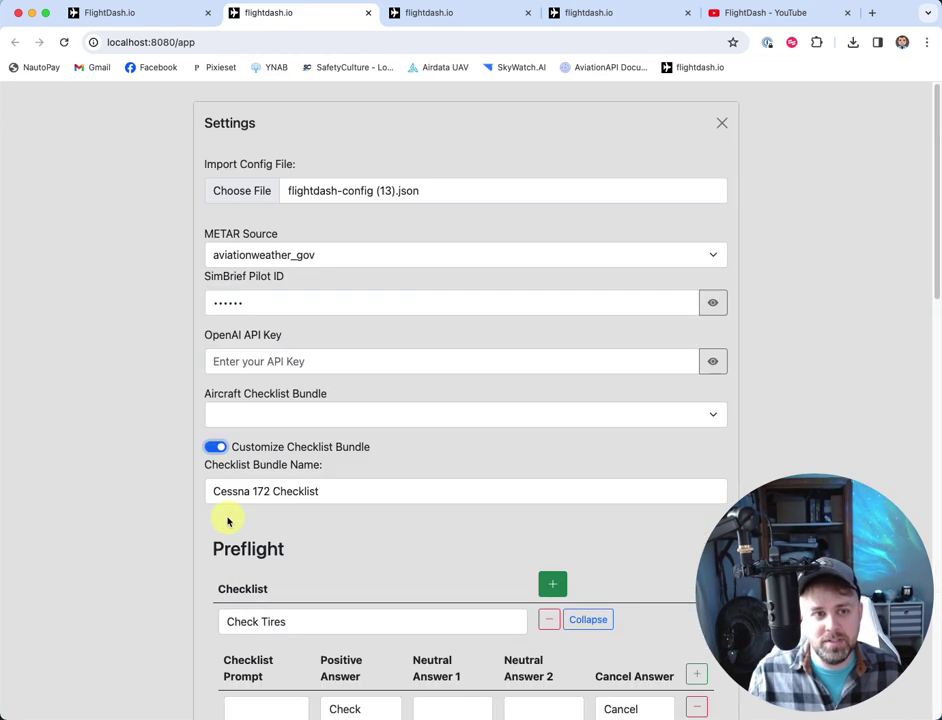
click(721, 118)
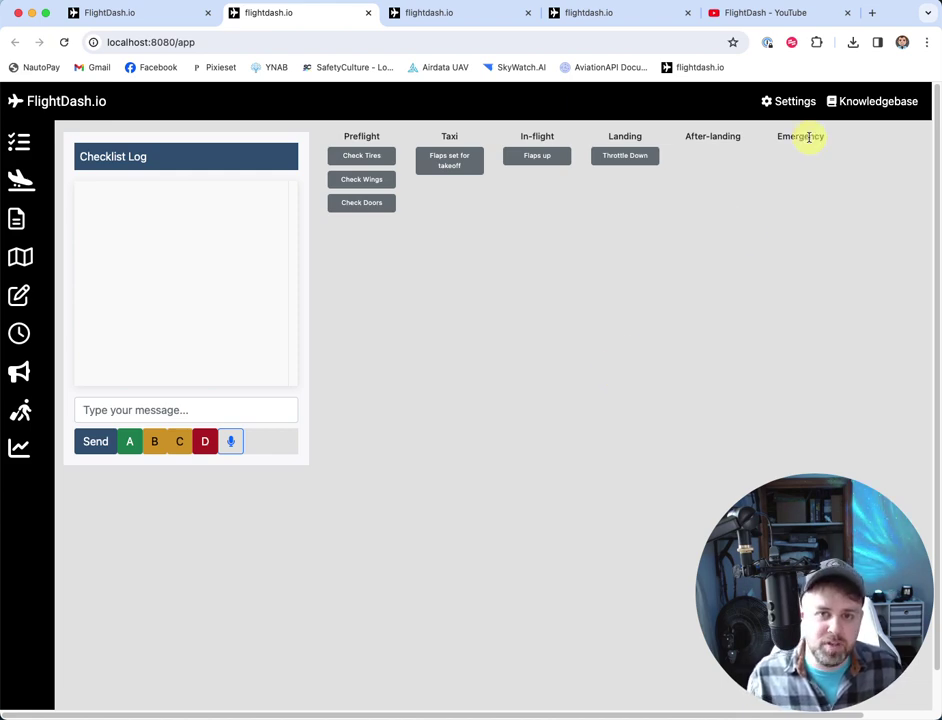
- Reopen Settings and scroll through the restored SimBrief Pilot ID and Cessna 172 checklists
click(796, 103)
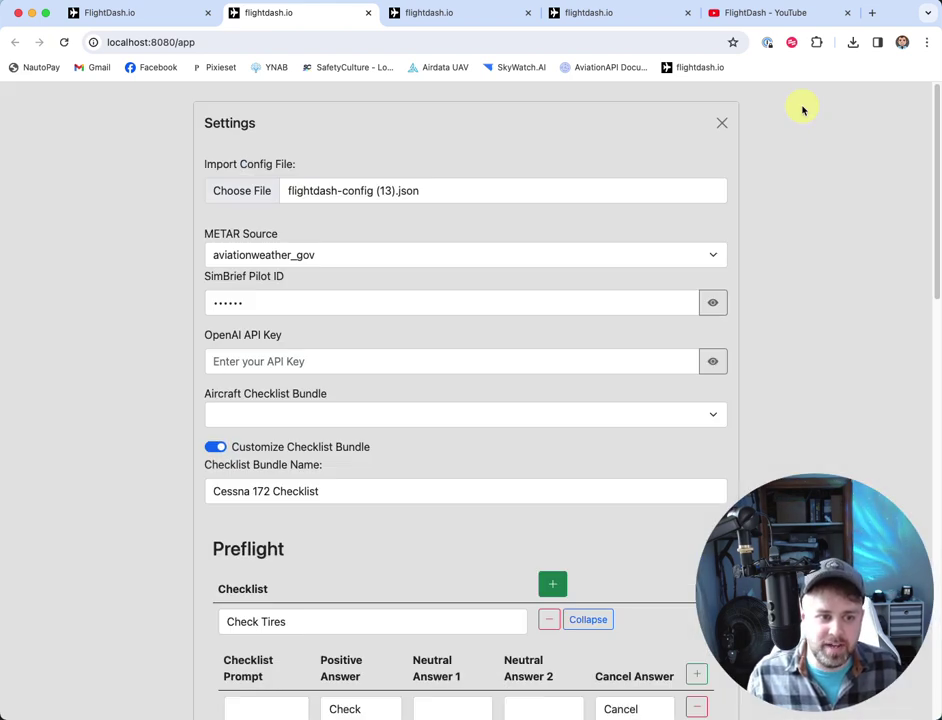
scroll(478, 400, down, 5)
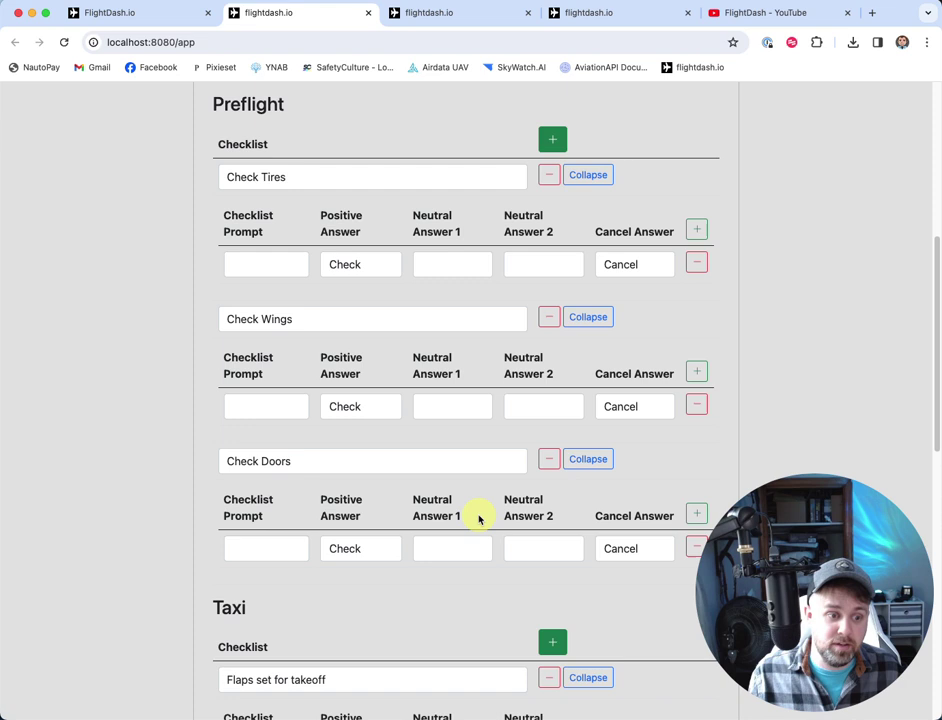
scroll(478, 518, down, 5)
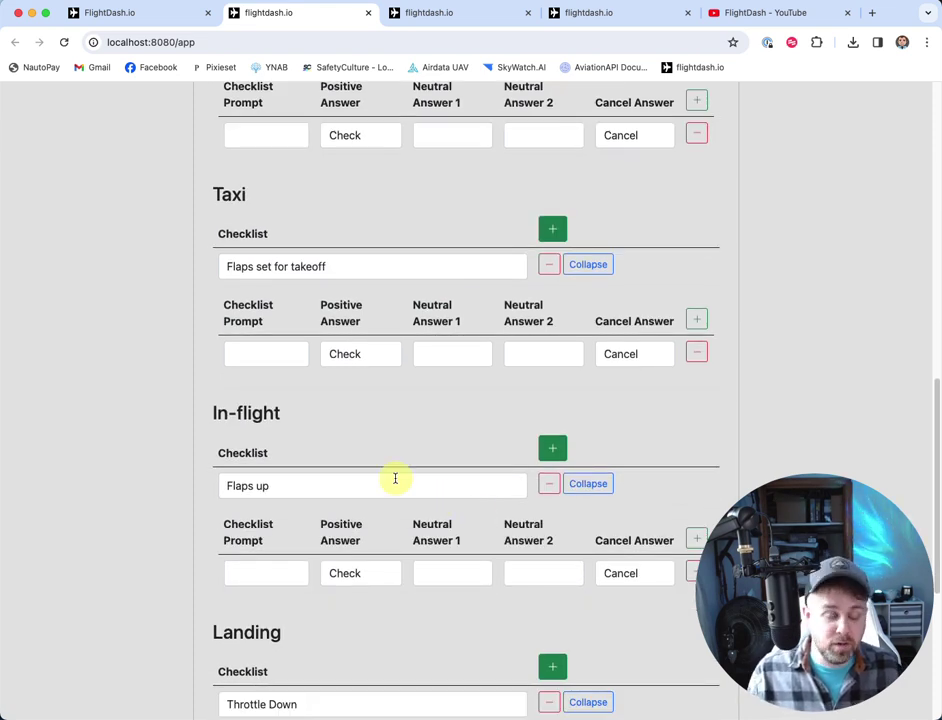
scroll(401, 416, up, 10)
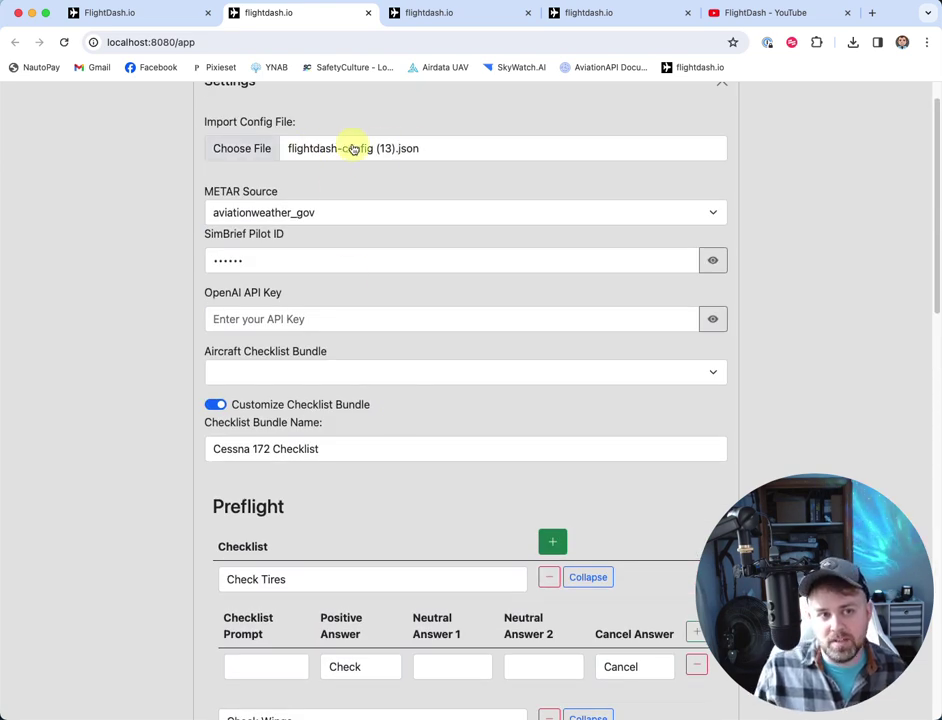
scroll(350, 165, up, 1)
scroll(354, 180, up, 2)
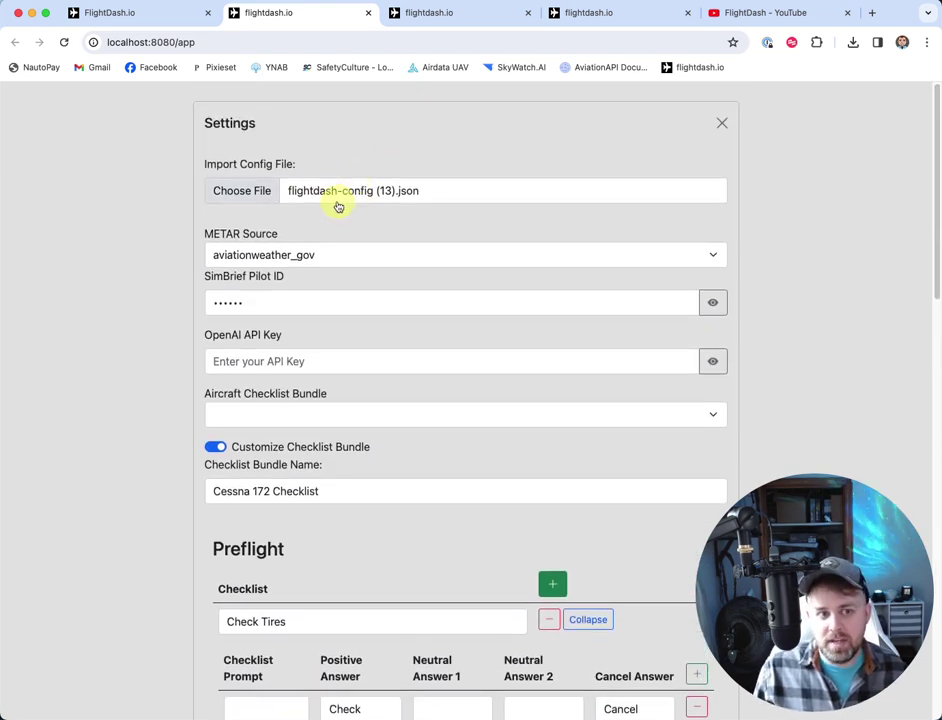